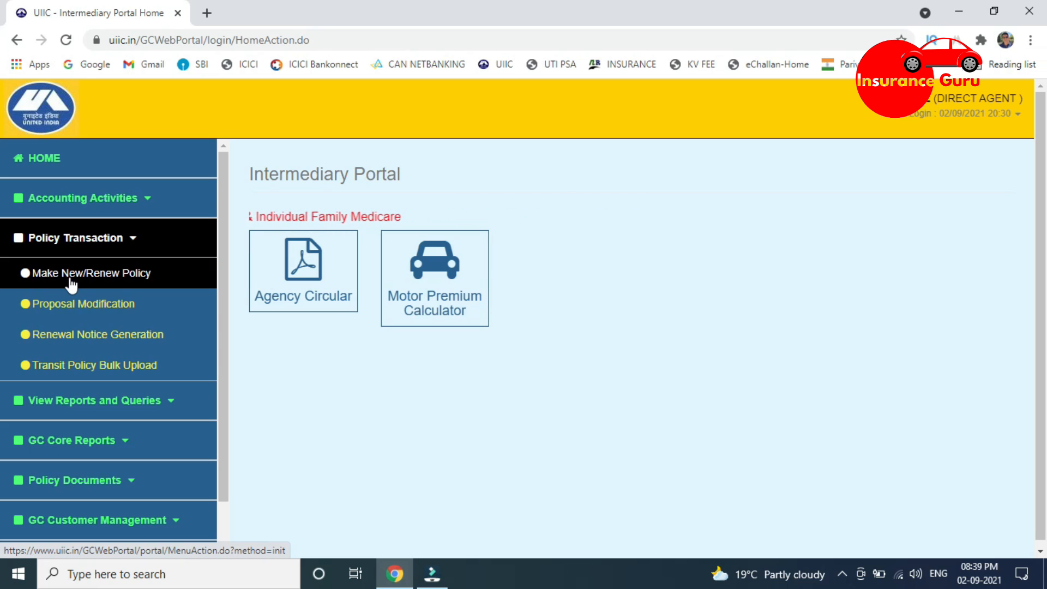
Step: Start a new policy with Motor as the line of business and Motor Package Policy as the product, and submit the selection
left_click(71, 273)
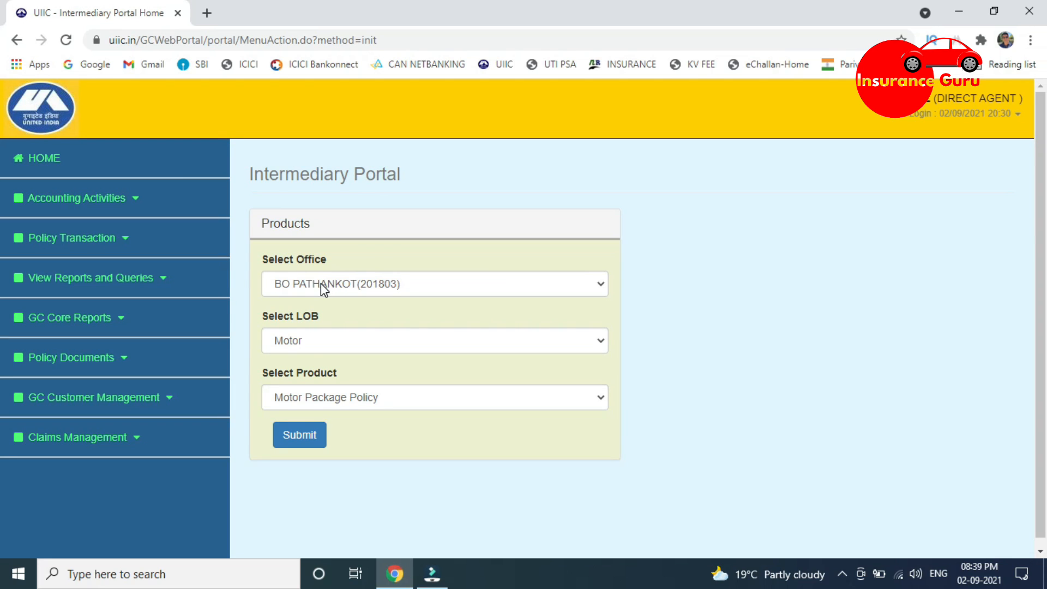
left_click(309, 341)
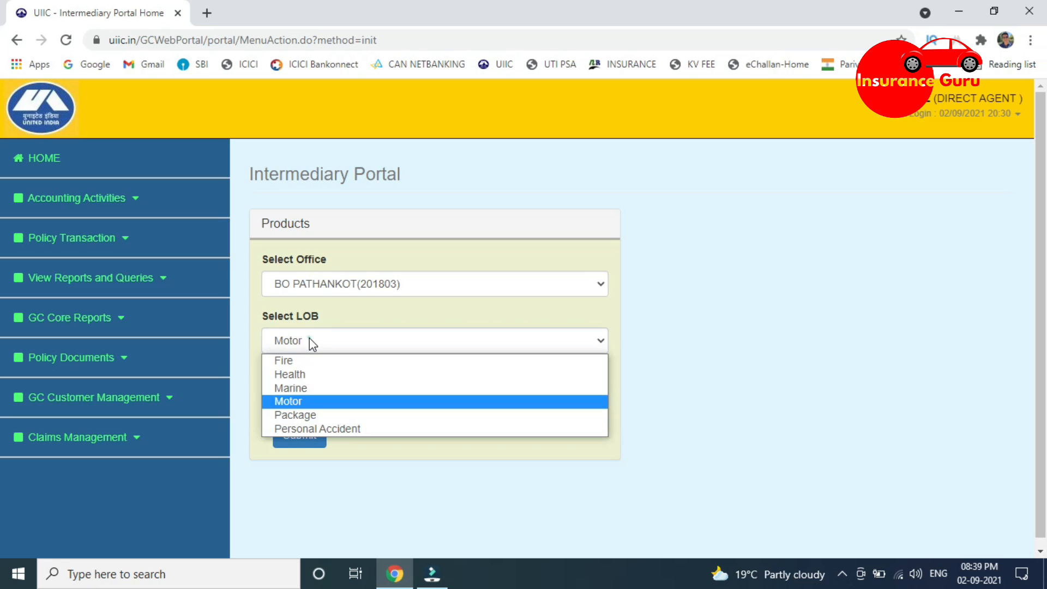
left_click(291, 406)
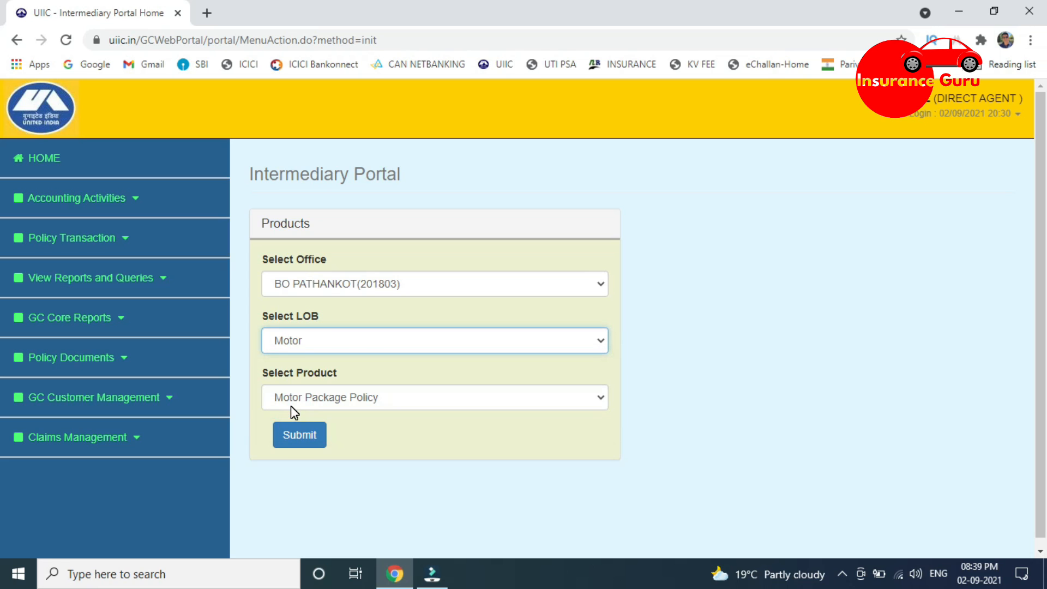
left_click(387, 403)
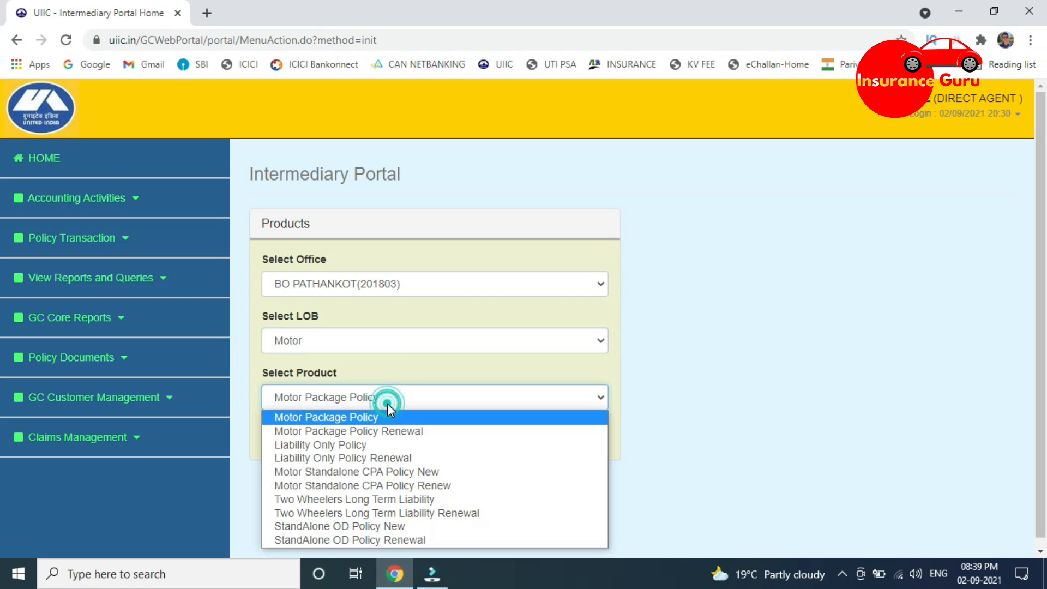
left_click(316, 418)
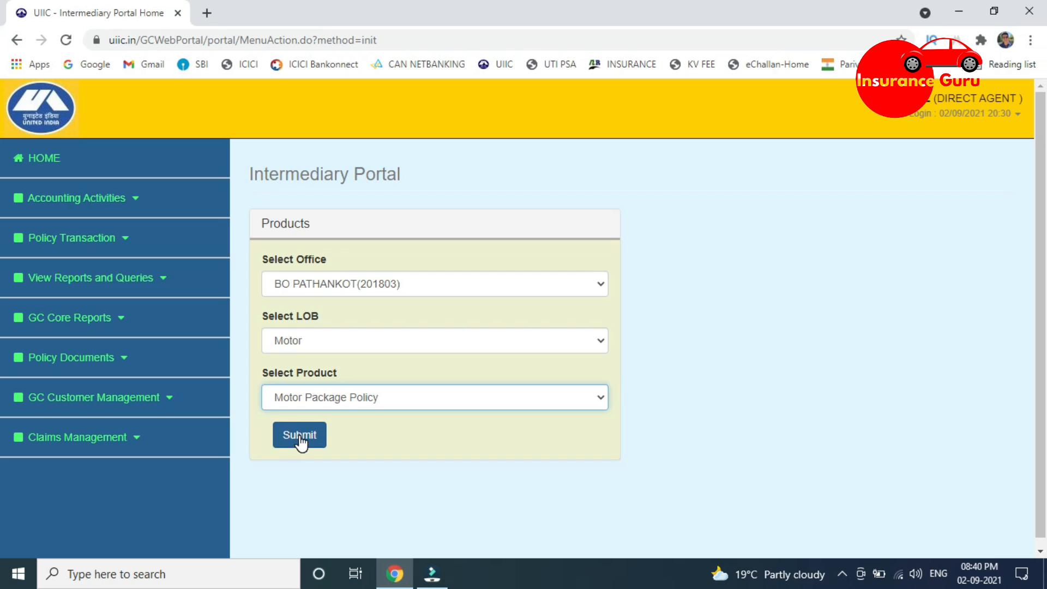
left_click(300, 436)
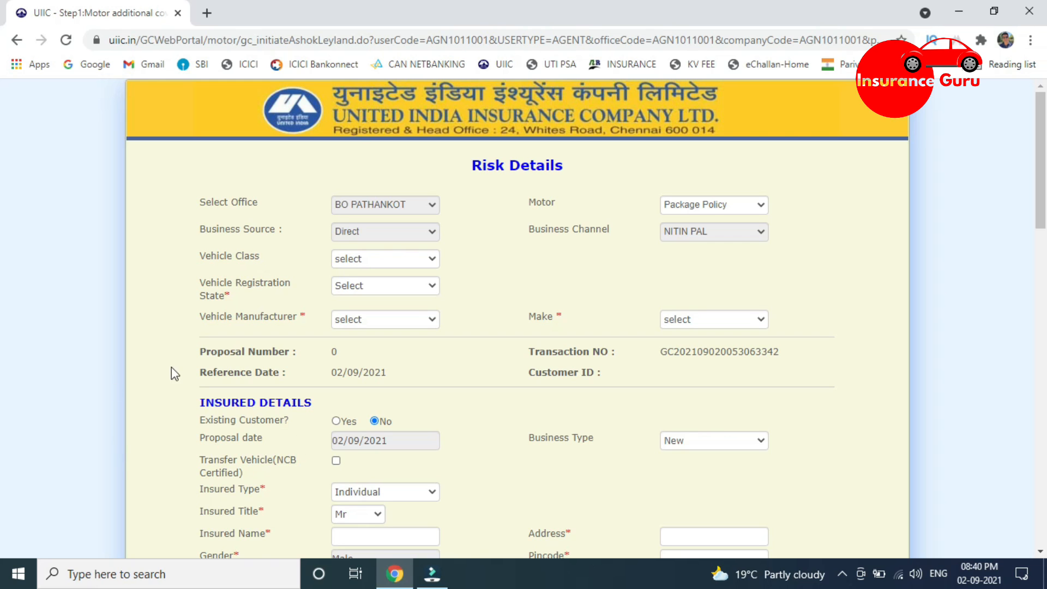
Step: Set the vehicle class to Pass Carrying - 2-wh and the vehicle registration state to Himachal Pradesh
left_click(390, 263)
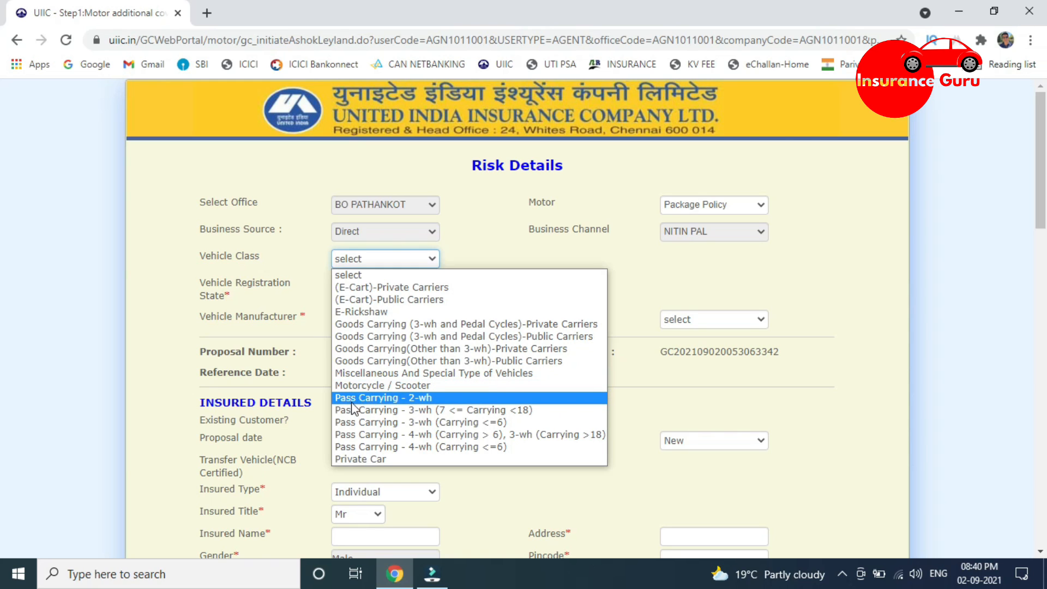
left_click(403, 402)
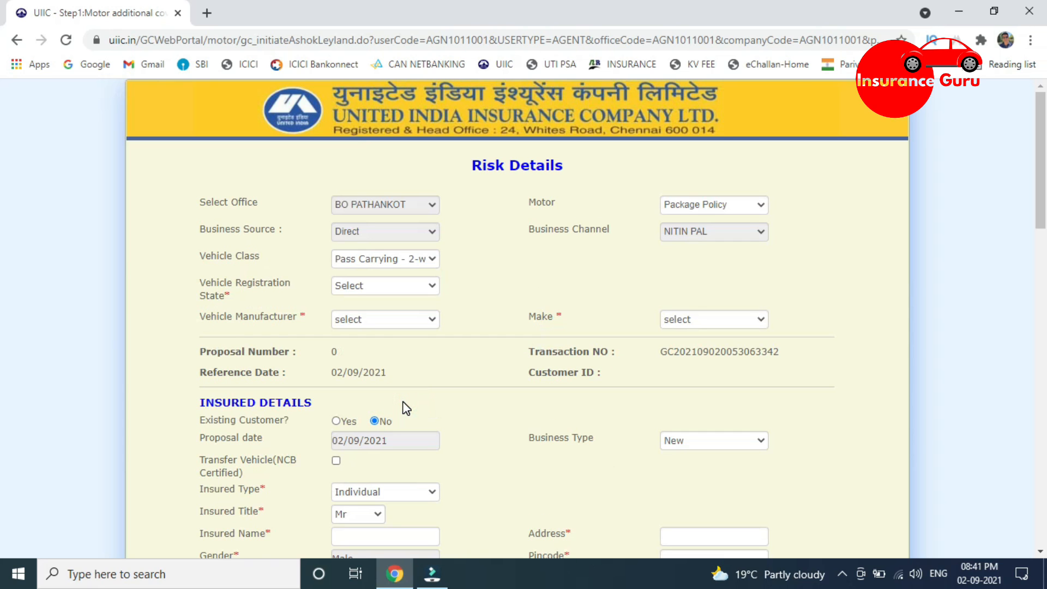
left_click(362, 287)
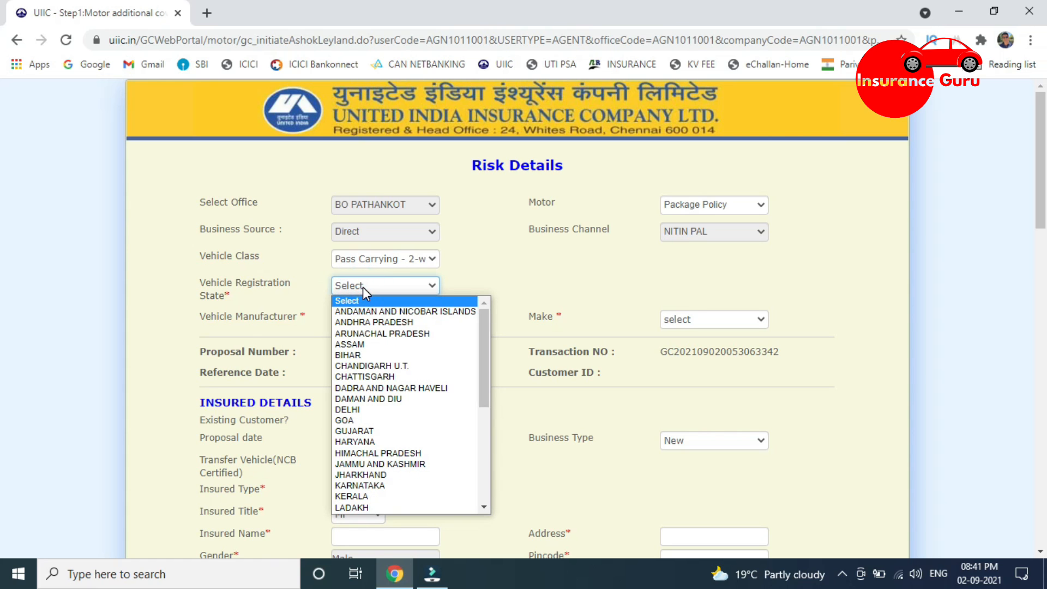
type("hi")
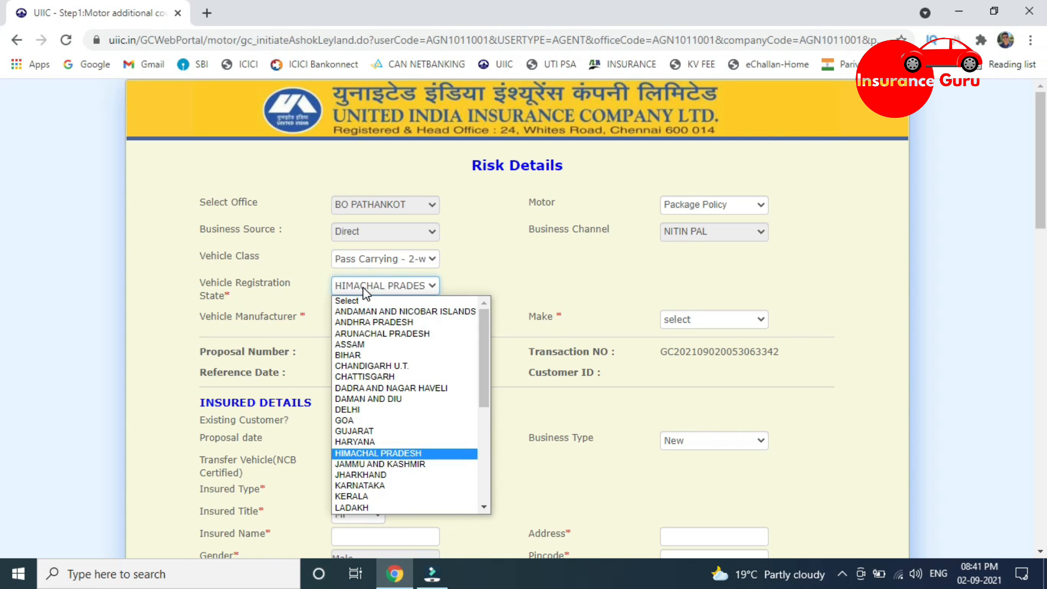
key("Return")
Step: Set the vehicle manufacturer to Royal Enfield and the make to Bullet@Classic 350cc
left_click(364, 320)
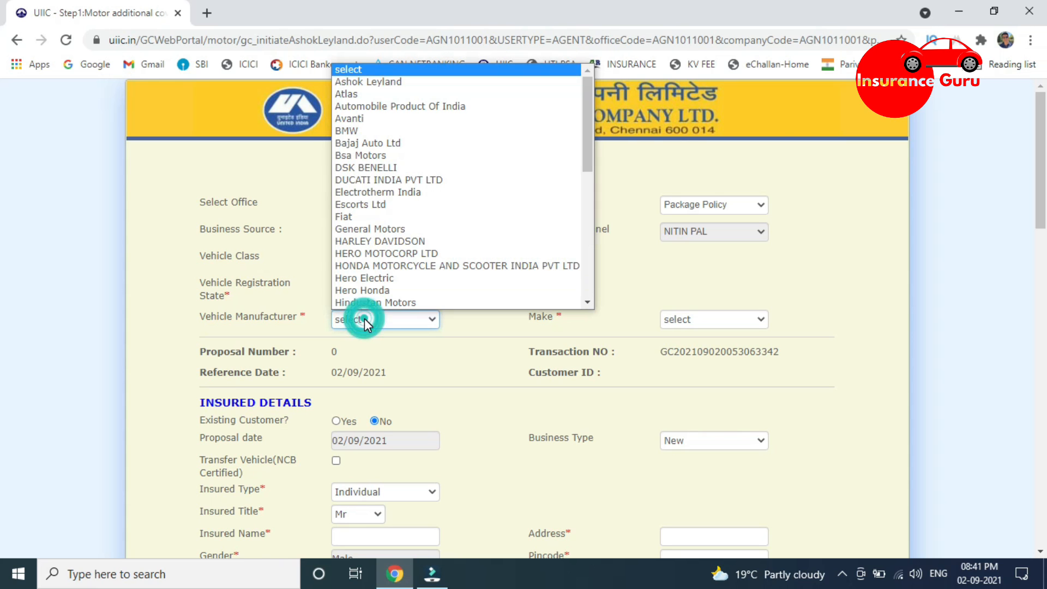
type("r")
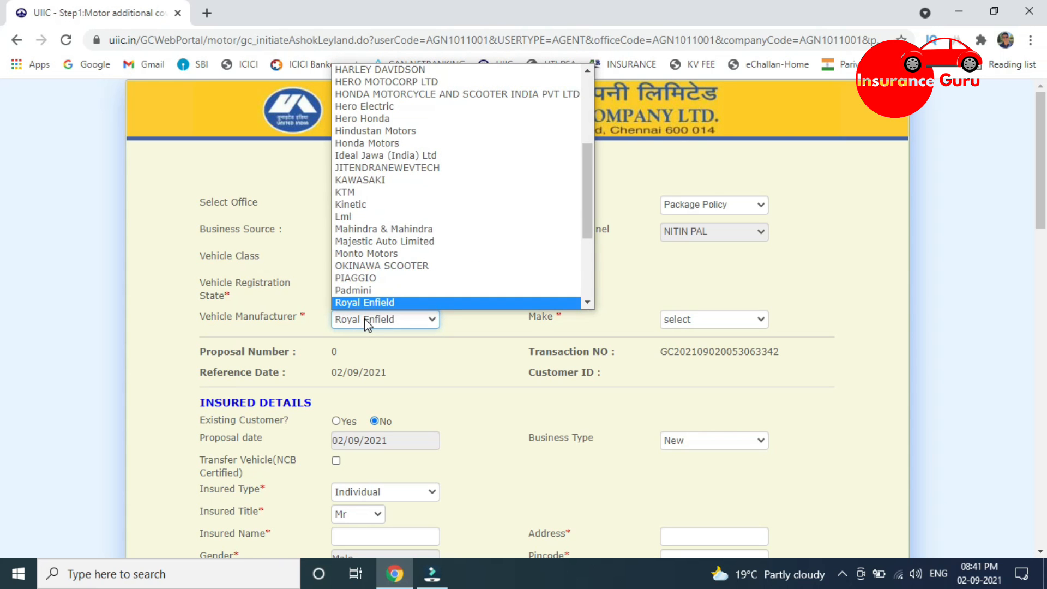
key("Return")
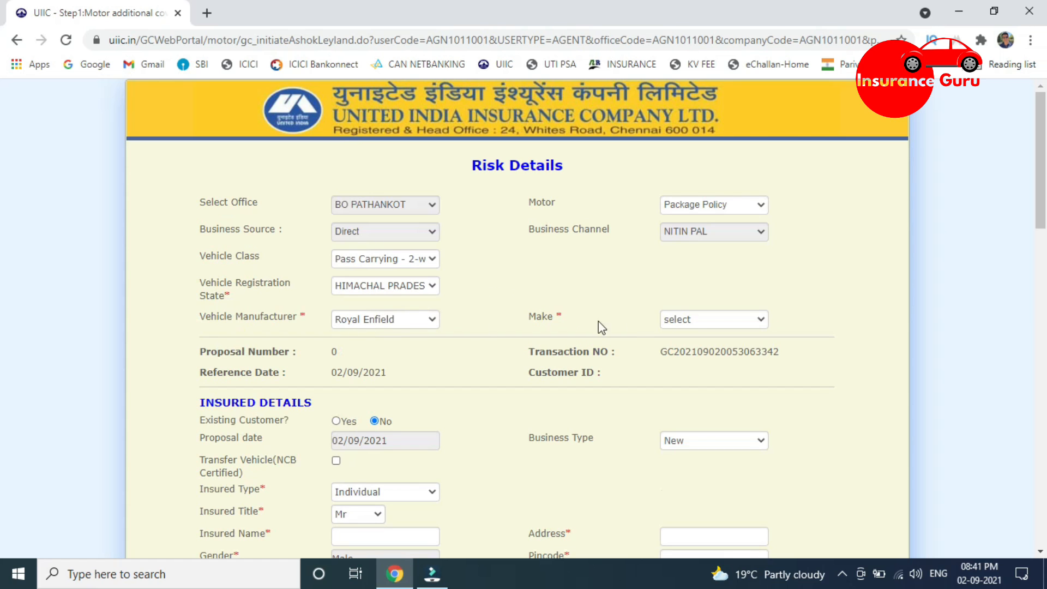
left_click(693, 316)
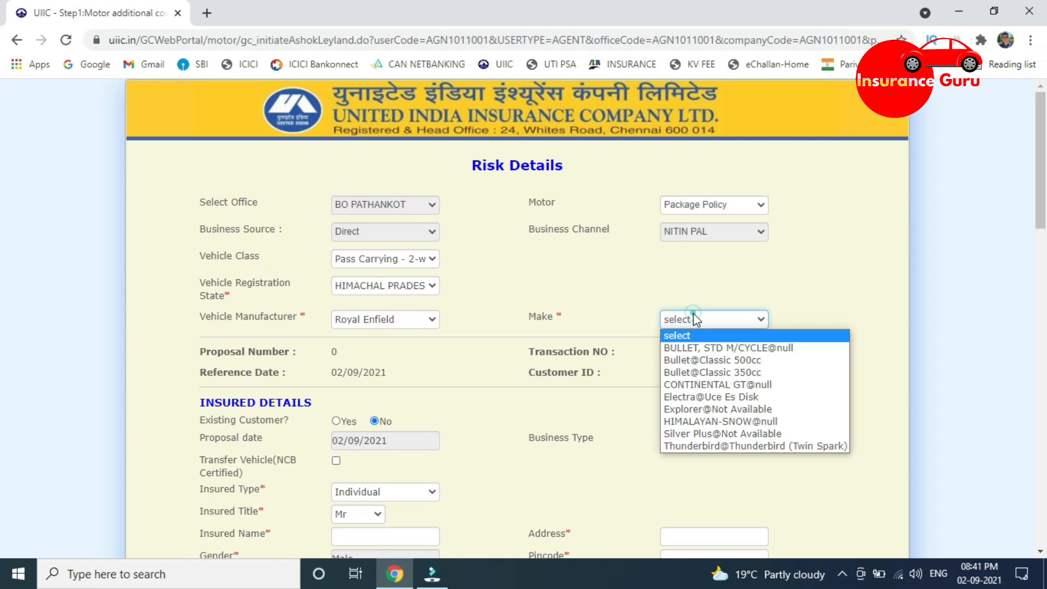
left_click(698, 372)
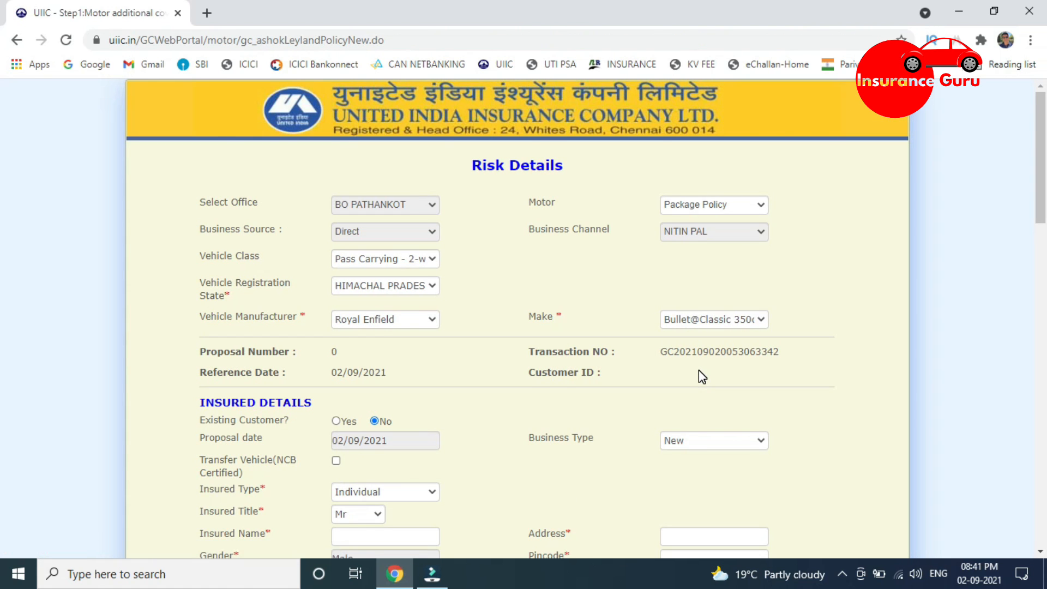
left_click_drag(1041, 200, 1042, 247)
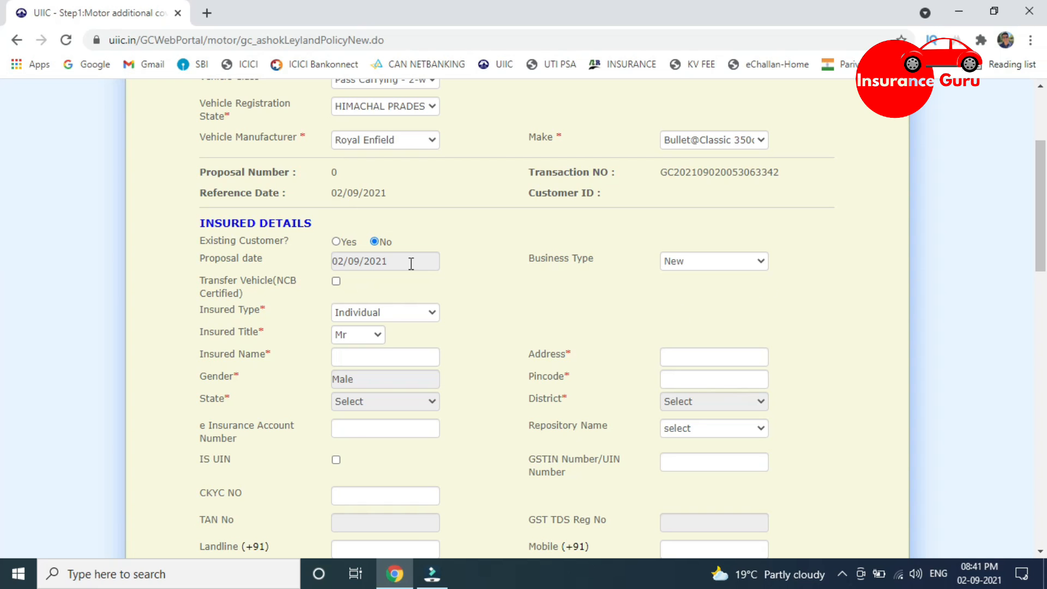
left_click(336, 242)
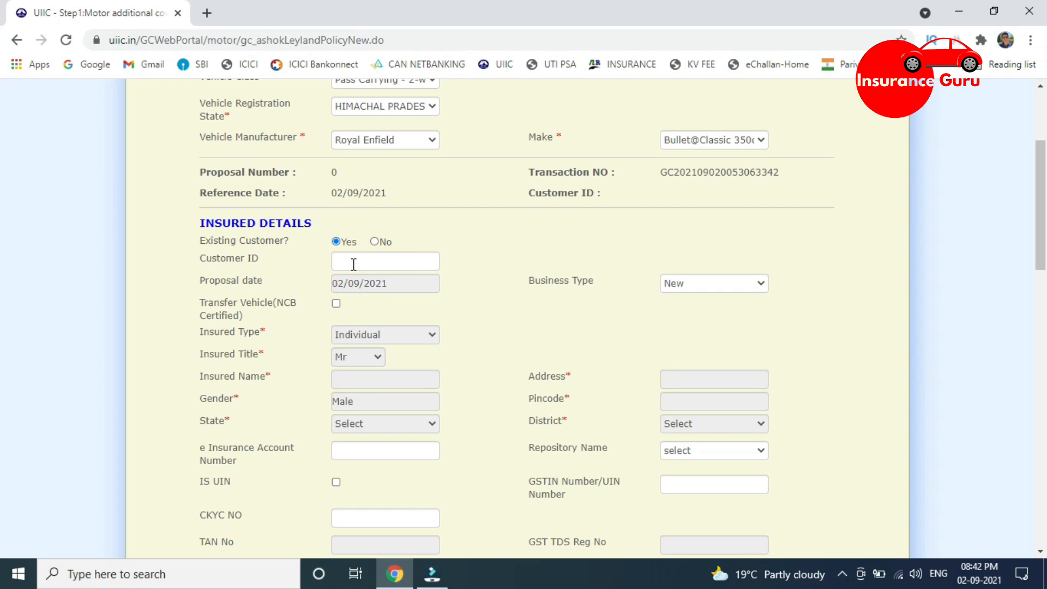
left_click(374, 241)
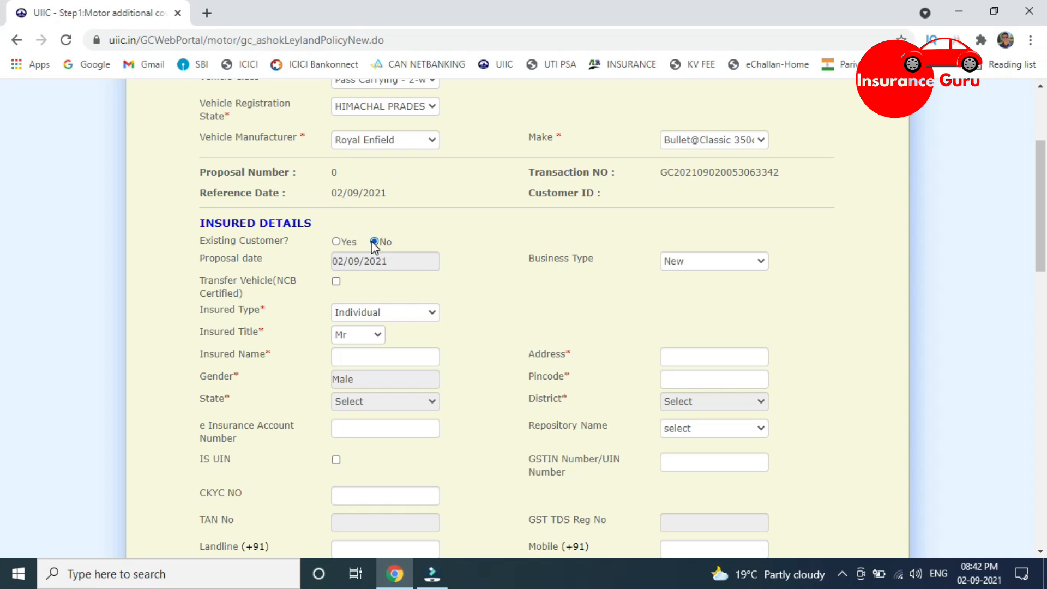
left_click(695, 265)
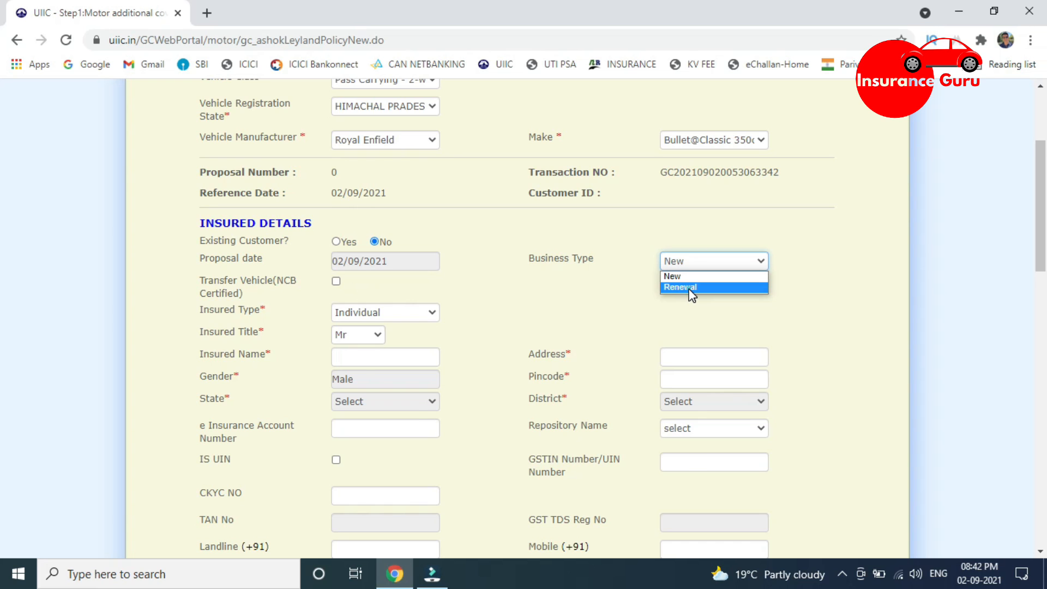
left_click(690, 289)
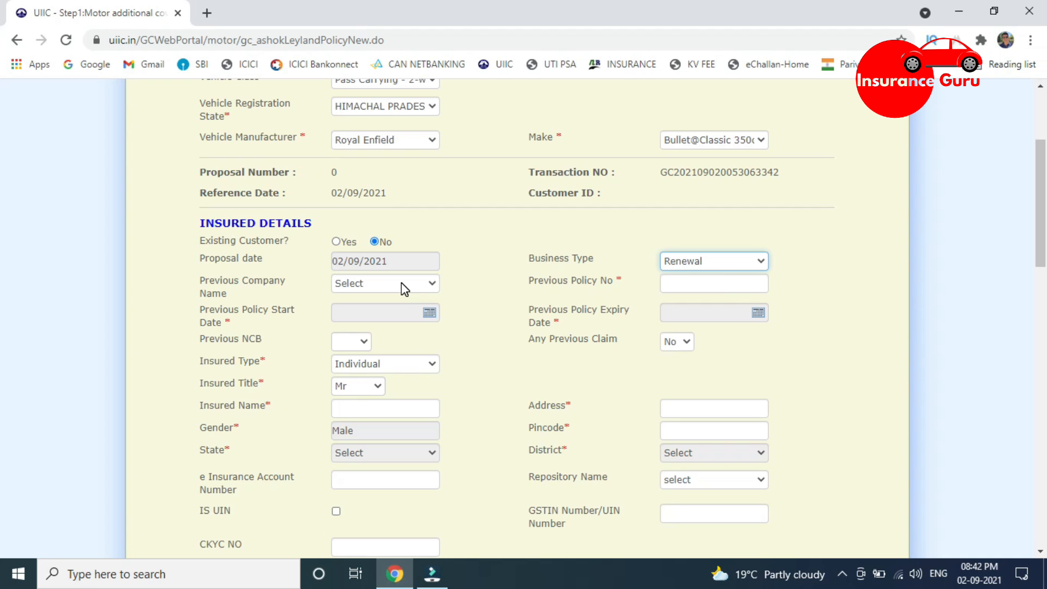
left_click(710, 261)
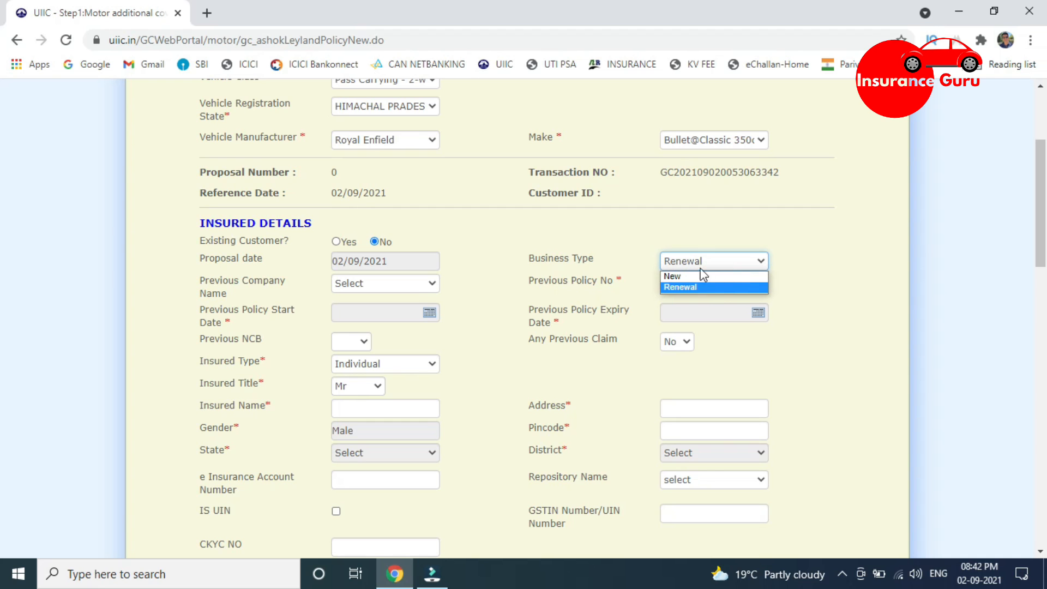
left_click(692, 278)
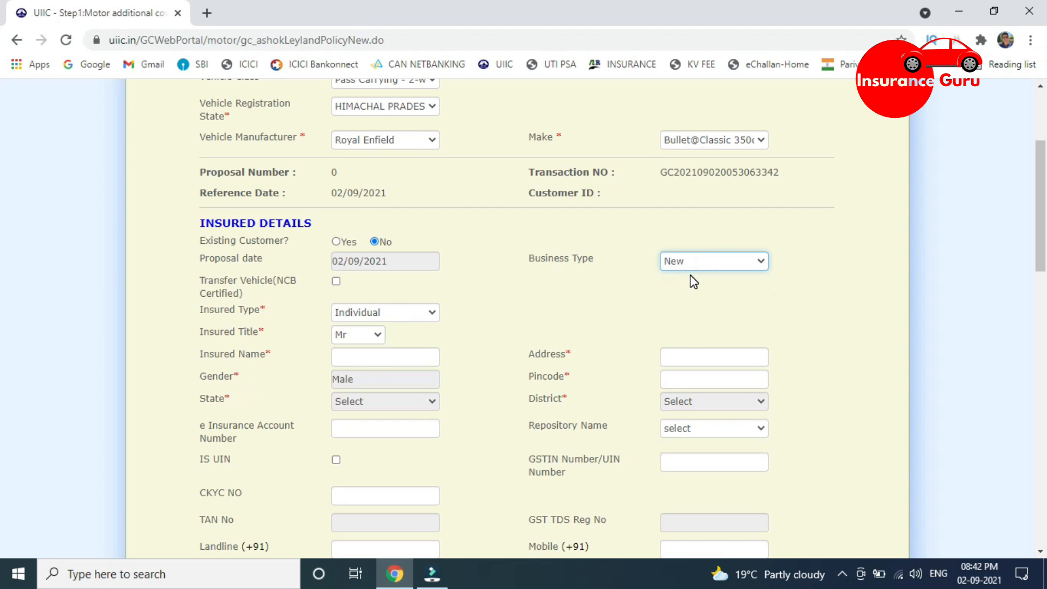
Step: Enter the insured's name, address and pincode in the insured details
left_click(341, 361)
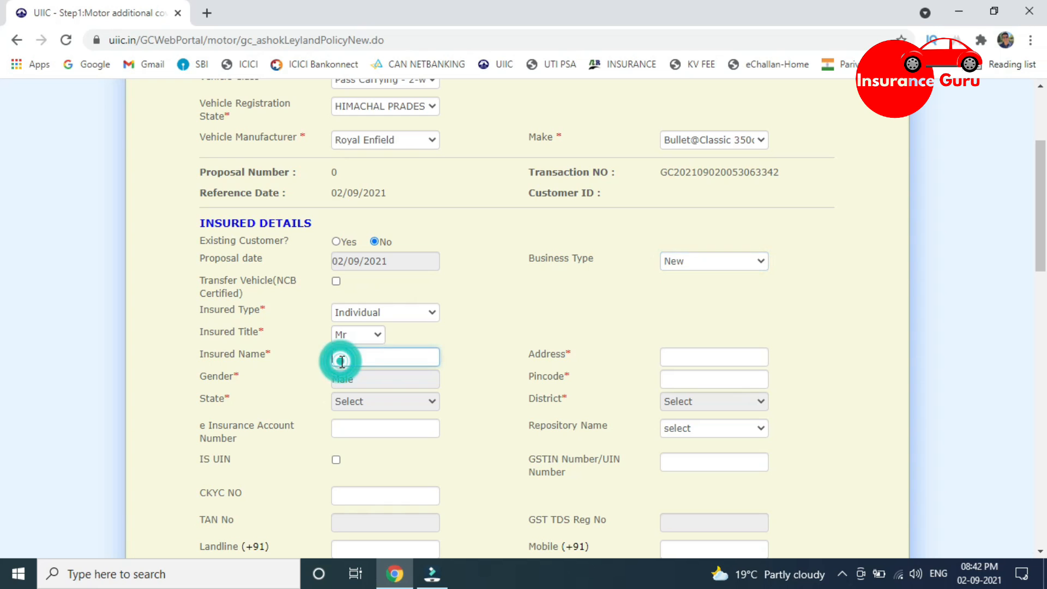
type("abc")
key("Tab")
type("x")
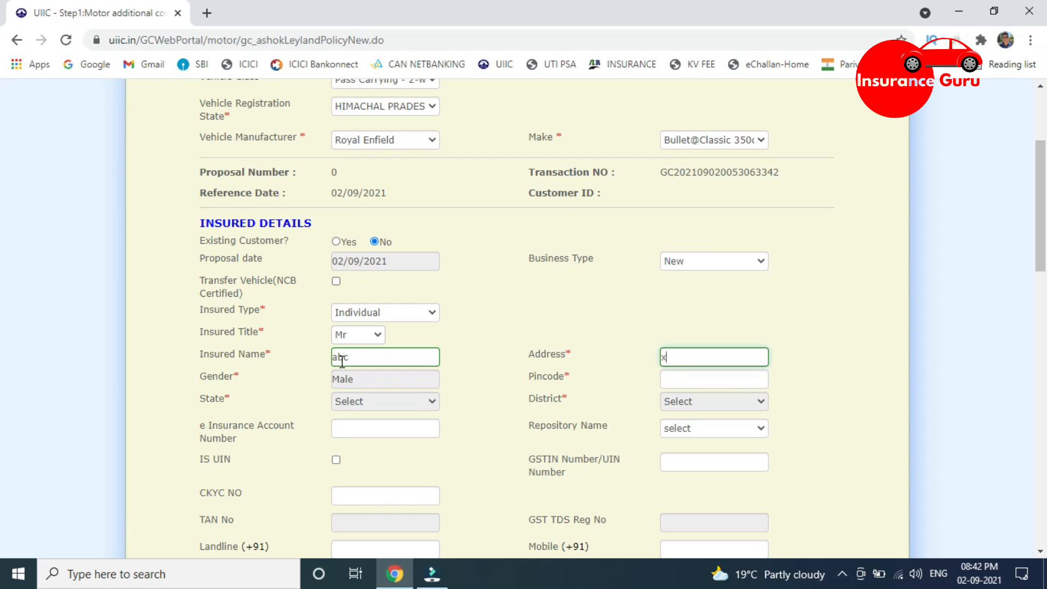
type("yz city")
key("Tab")
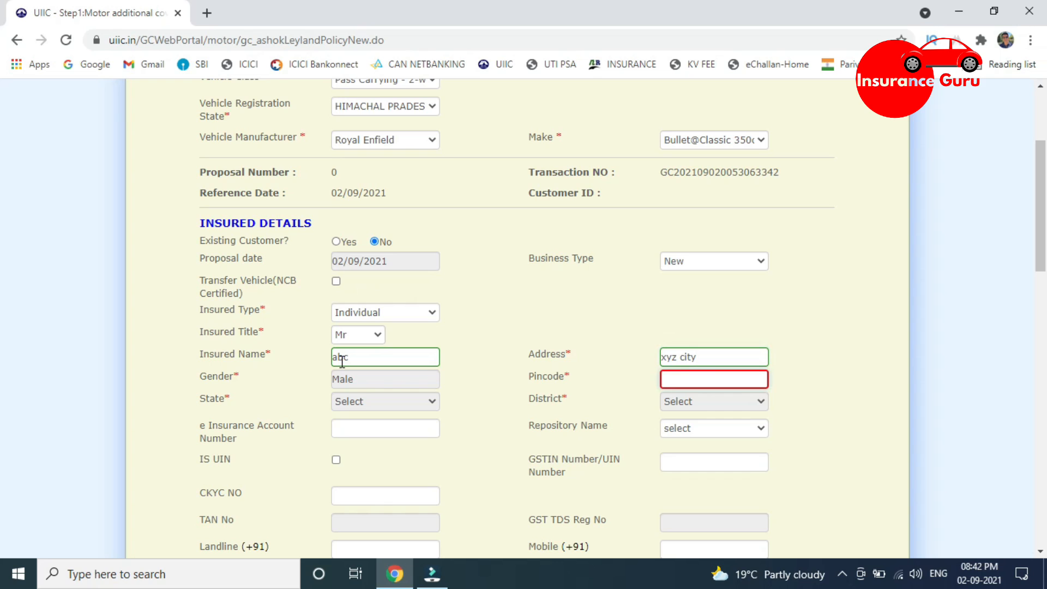
type("14")
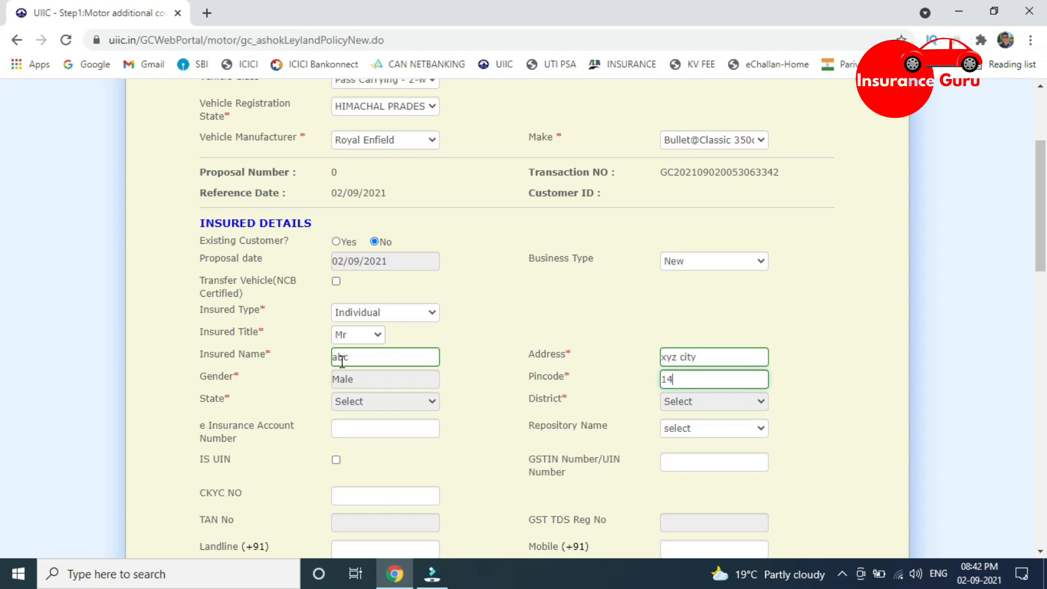
type("5001")
key("Tab")
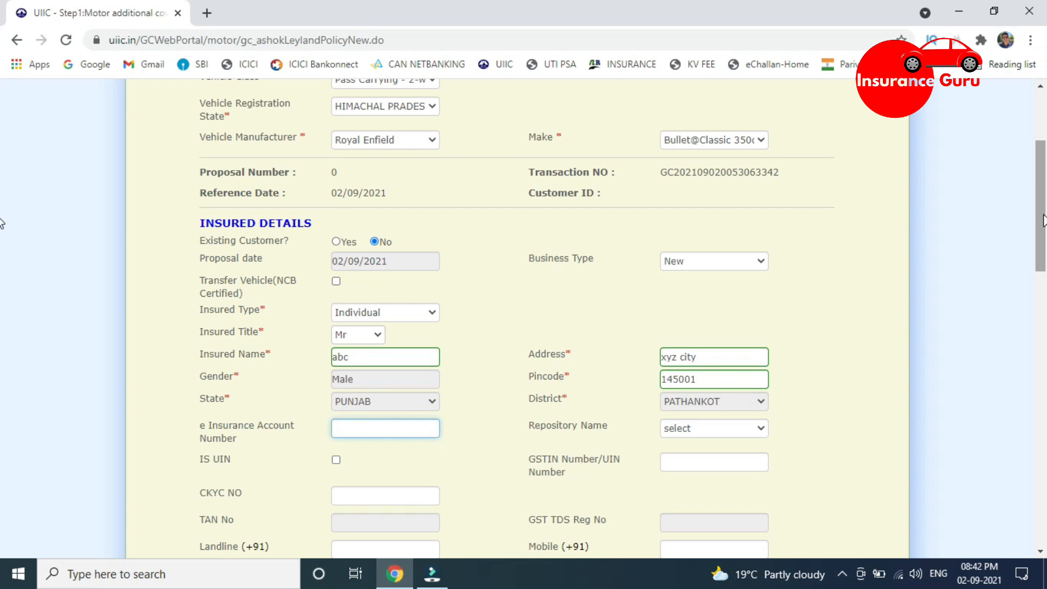
Step: Fill in the insured's mobile number and e-mail address in the insured details
scroll(3, 272, "down", 3)
scroll(2, 267, "down", 2)
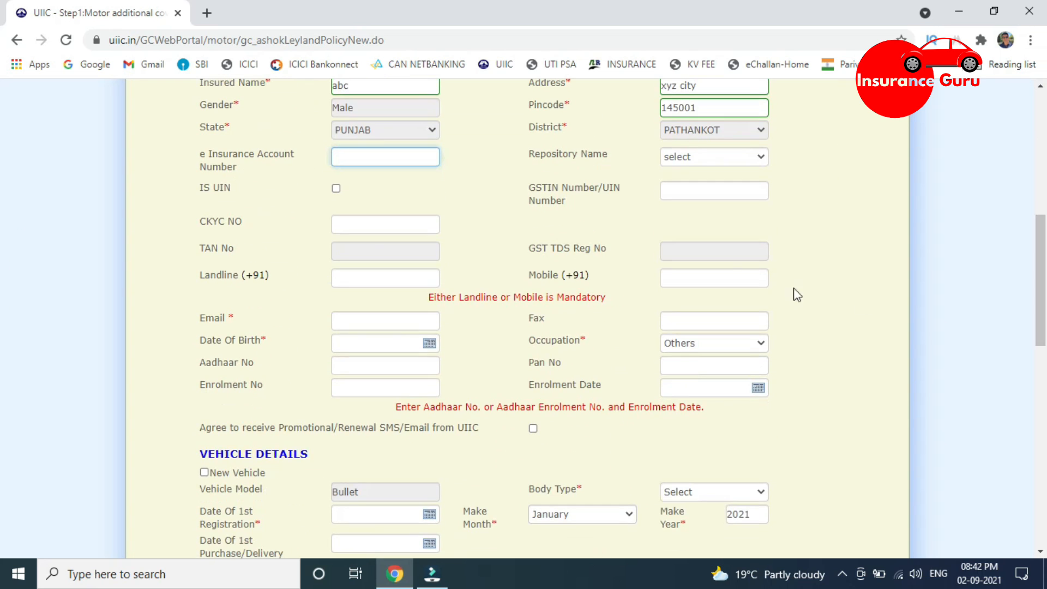
left_click(736, 276)
type("12")
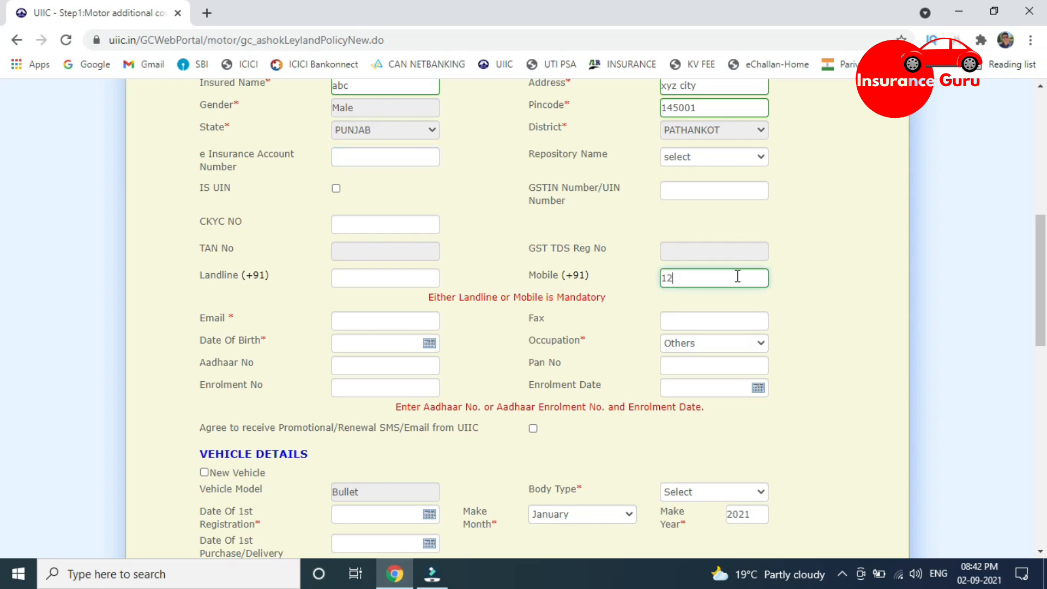
type("34567890")
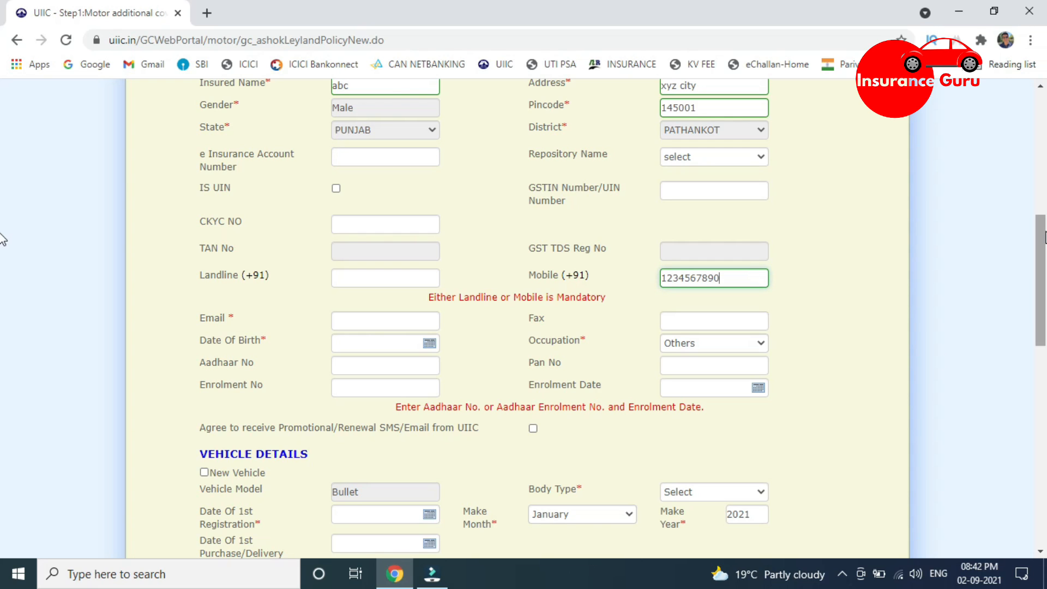
scroll(5, 239, "down", 1)
left_click(381, 266)
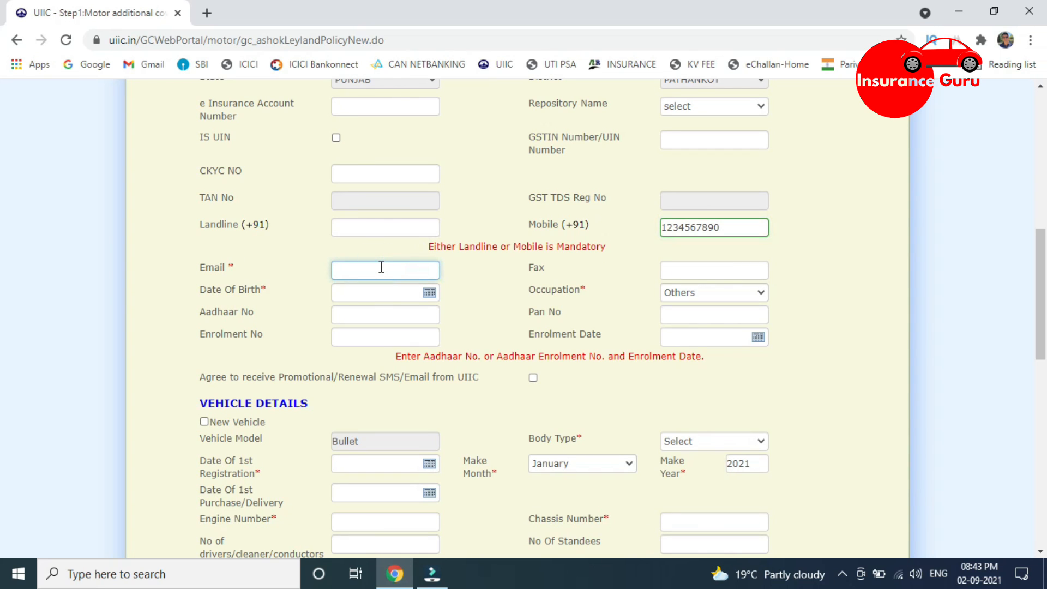
type("noemail@noemail.com")
key("Tab")
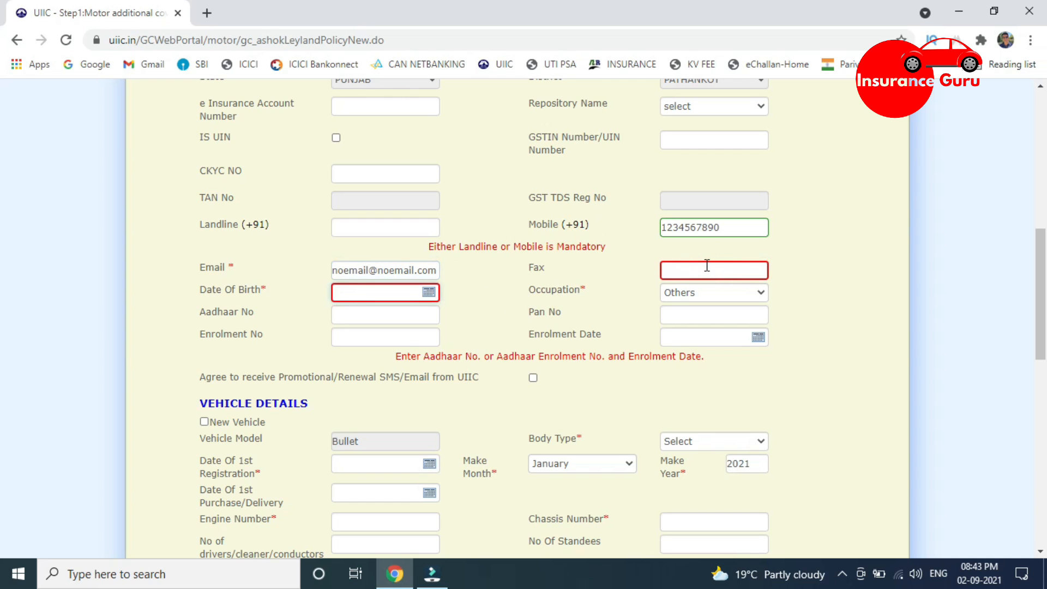
Step: Enter the insured's date of birth in the insured details
type("20")
type("0")
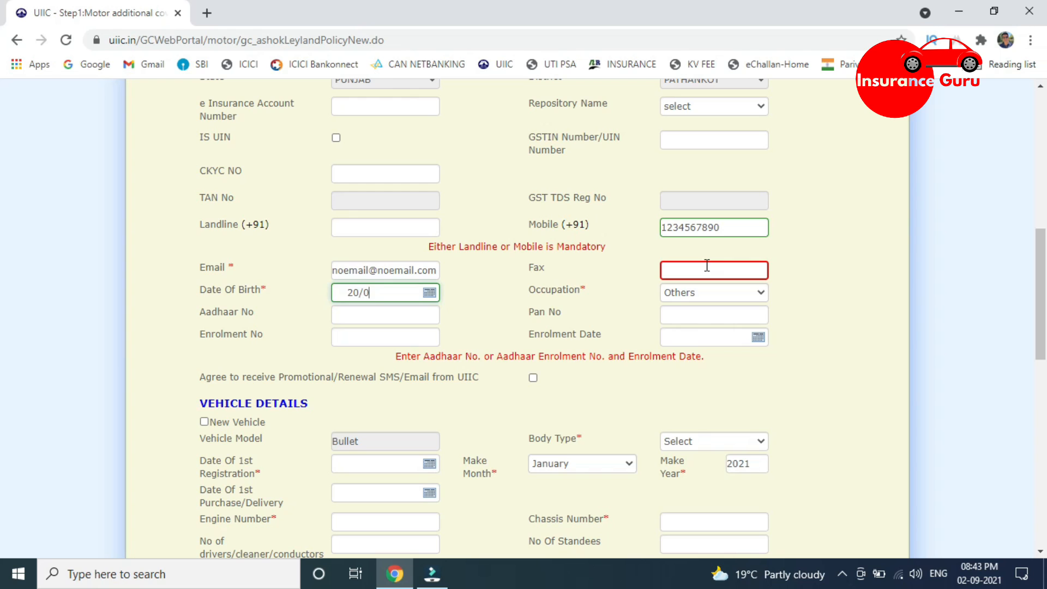
type("7/1088")
key("BackSpace")
key("BackSpace")
key("BackSpace")
type("988")
Step: Set the vehicle's body type to Solo with Pillion and the make month to September
scroll(706, 265, "down", 5)
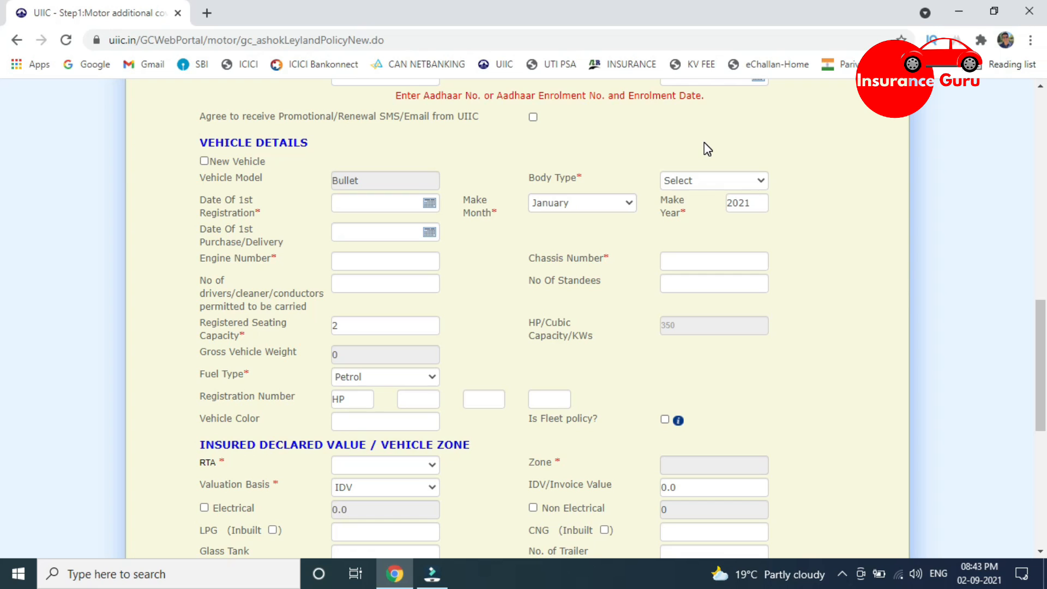
left_click(691, 181)
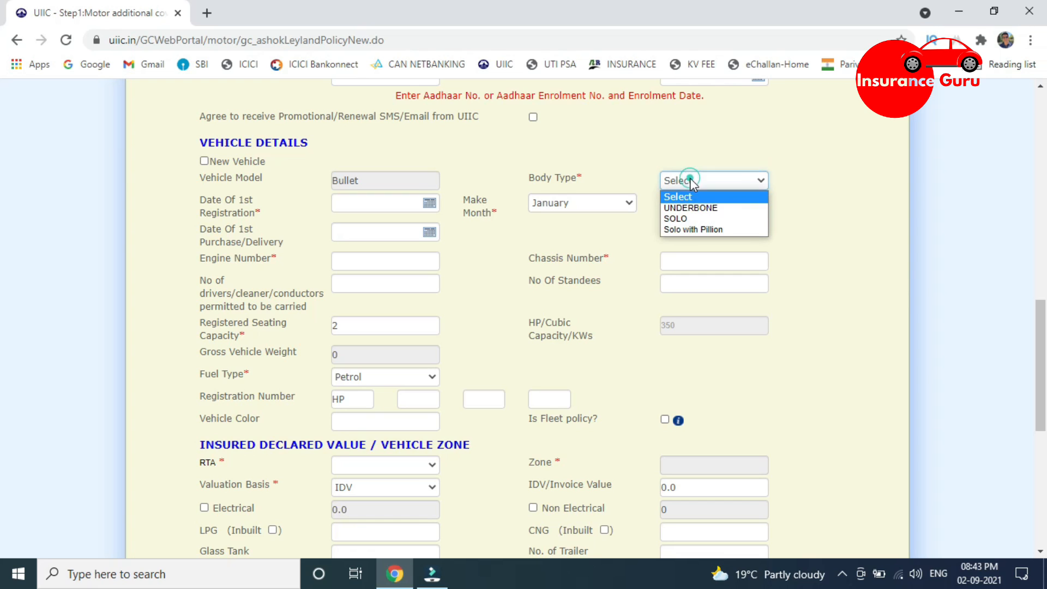
left_click(711, 230)
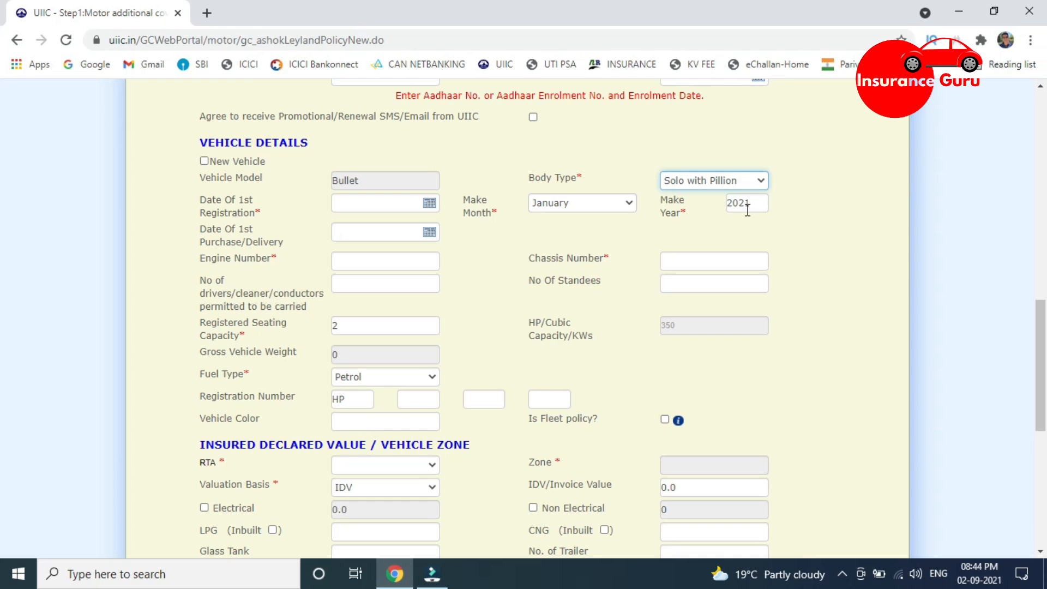
left_click(568, 204)
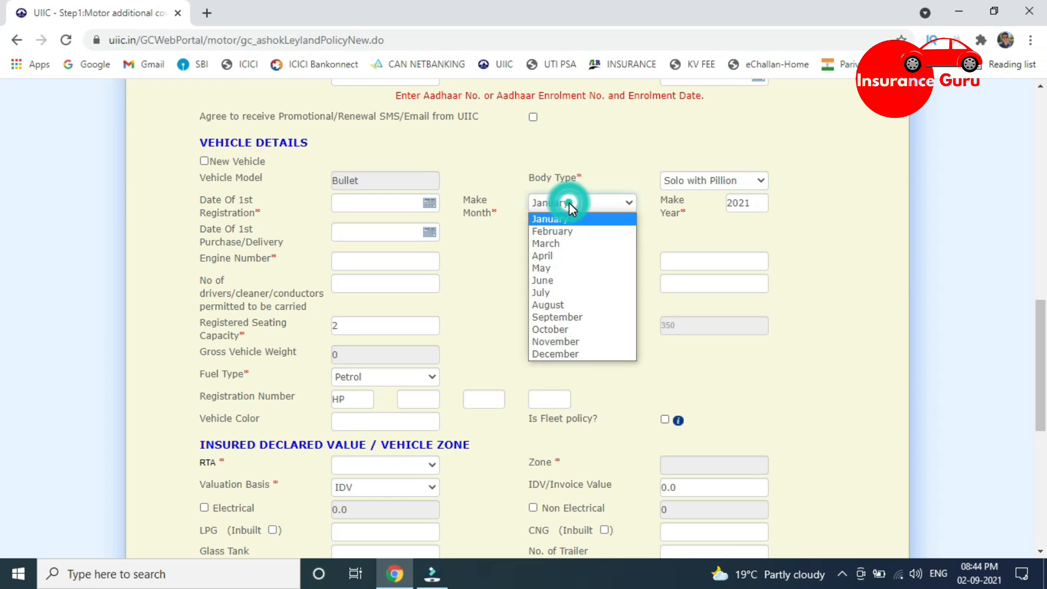
left_click(557, 317)
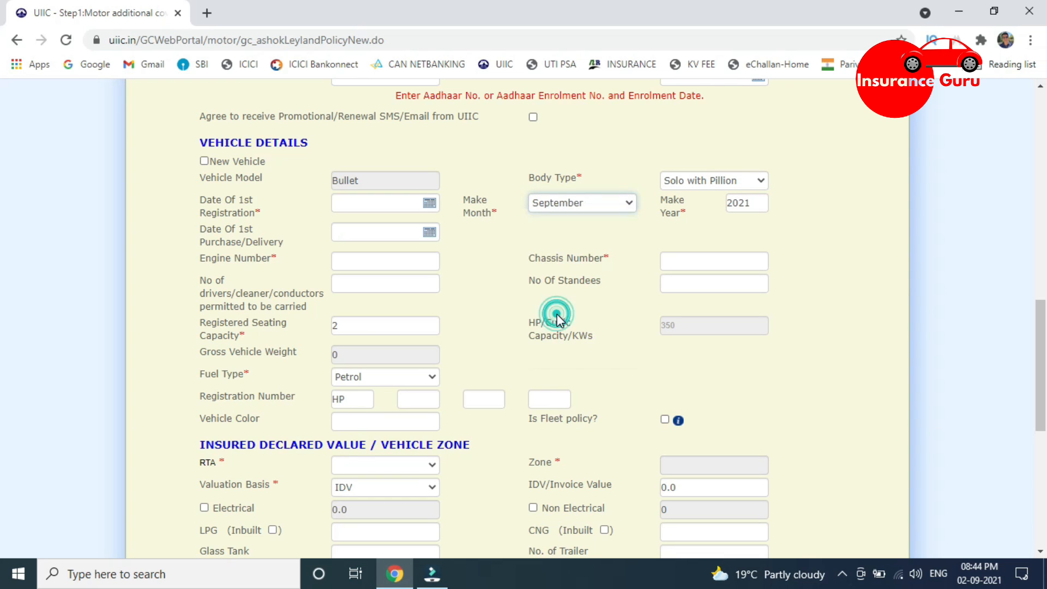
Step: Set the date of first registration to 02/09/2021 and enter engine number 243546 and chassis number 646475
left_click(430, 205)
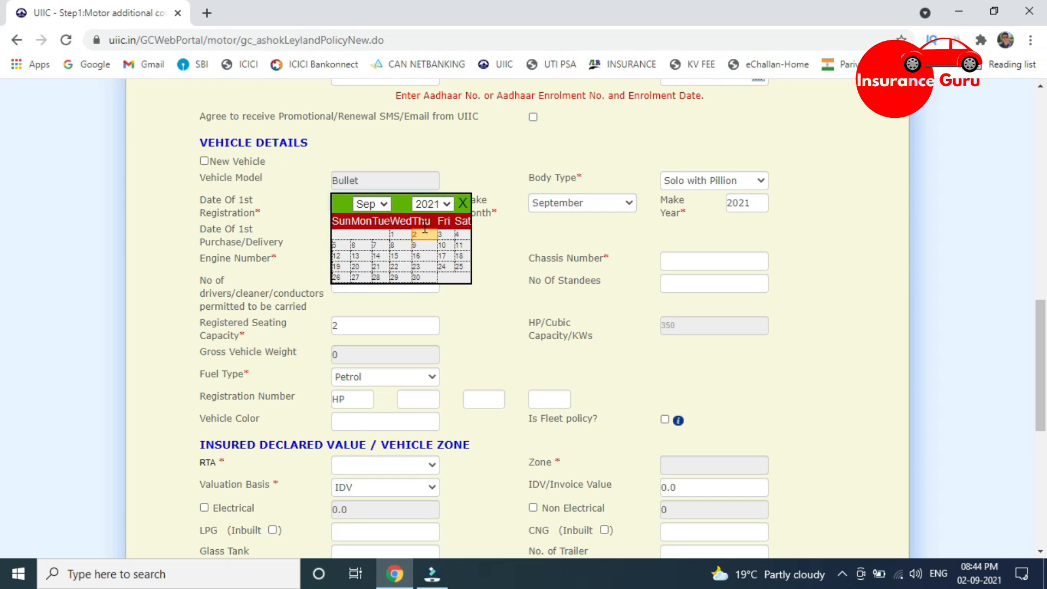
left_click(417, 233)
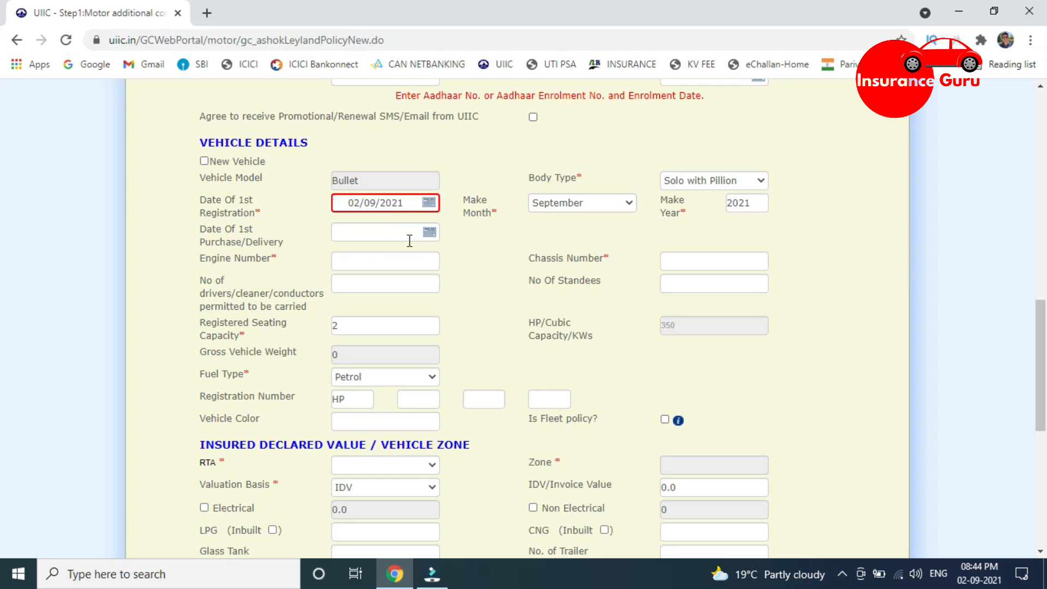
left_click(346, 264)
type("243546")
key("Tab")
type("646475")
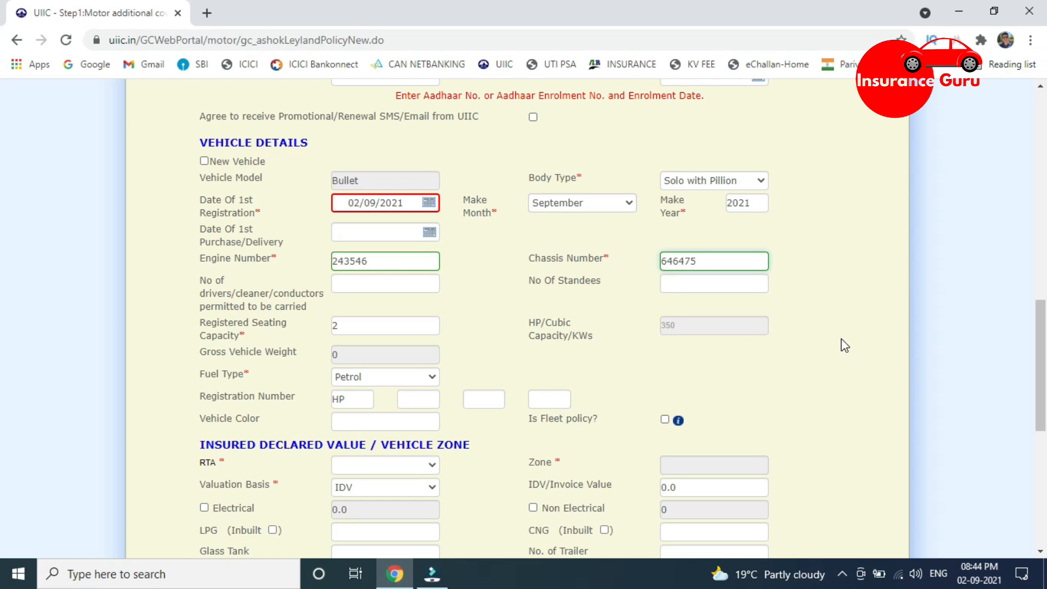
Step: Complete the vehicle's registration number as HP 47 A 0000
left_click_drag(1042, 327, 1042, 349)
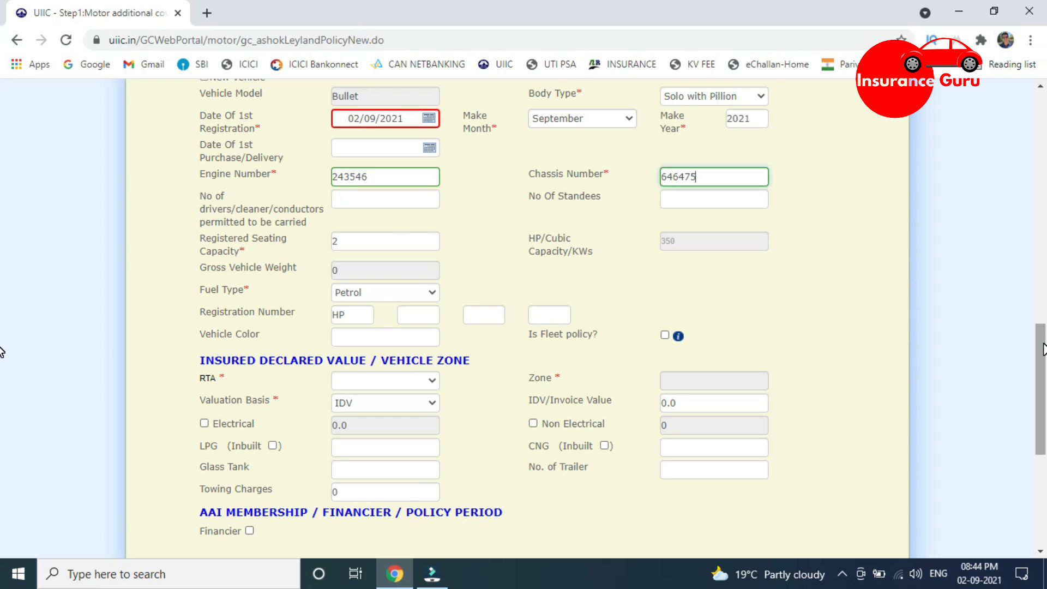
left_click_drag(1042, 348, 1042, 372)
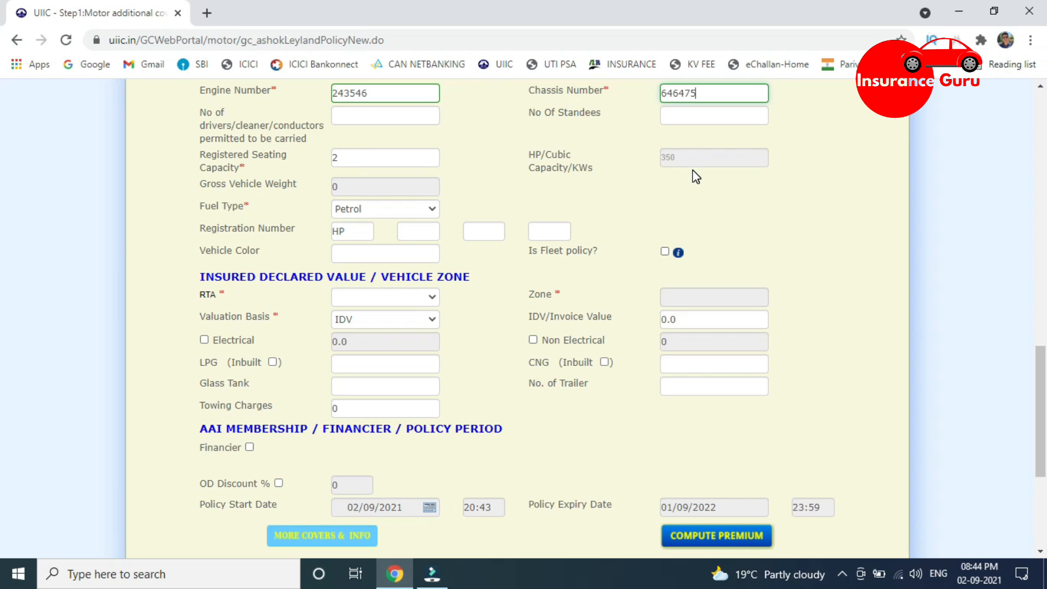
left_click(408, 232)
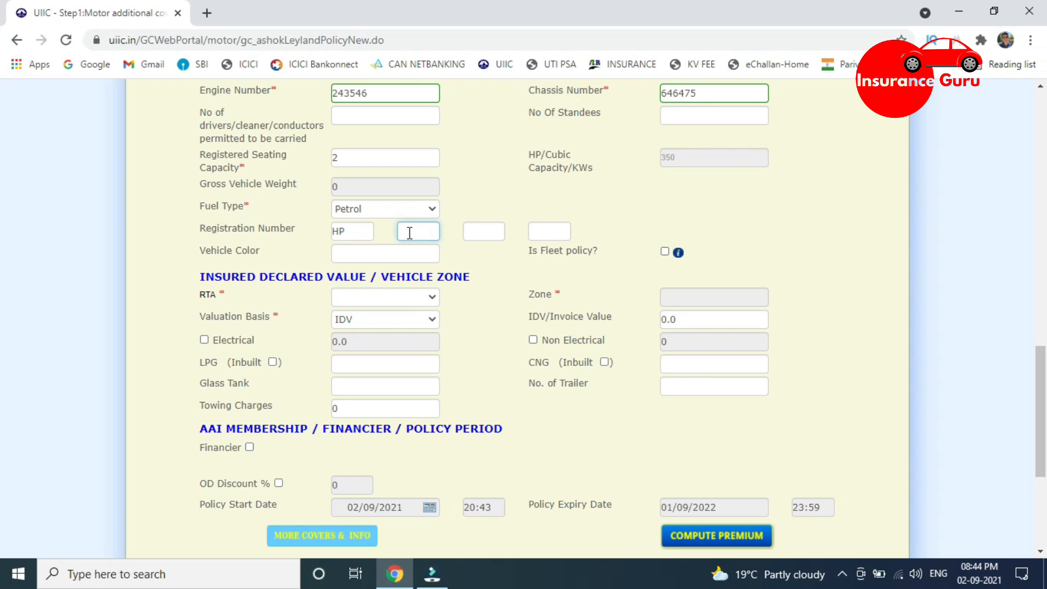
type("47")
key("Tab")
type("A")
key("Tab")
type("0000")
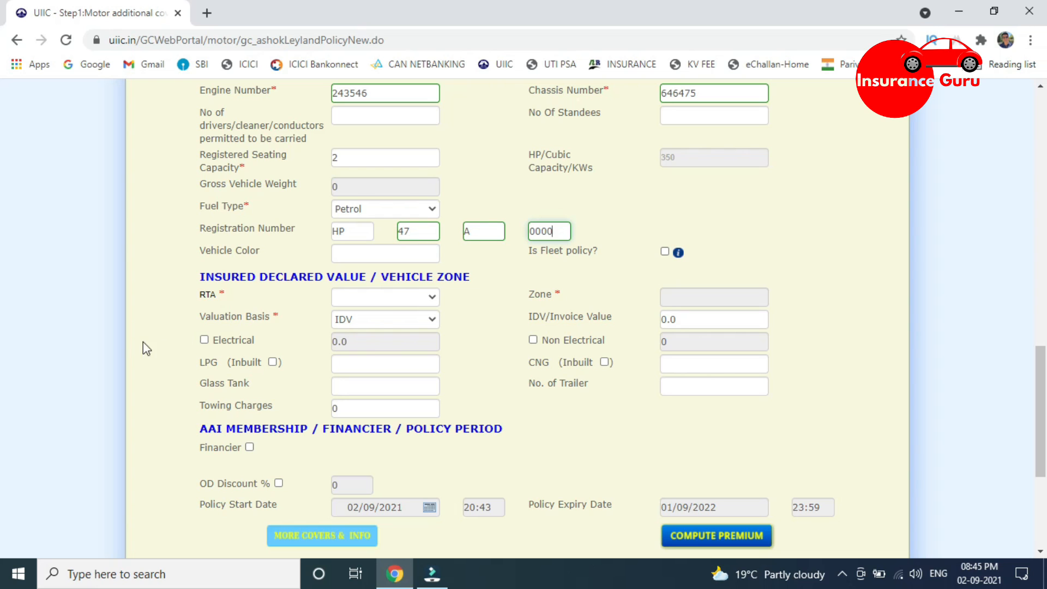
Step: Choose HP47 DALHOUSIE as the RTA for the vehicle zone
left_click(392, 297)
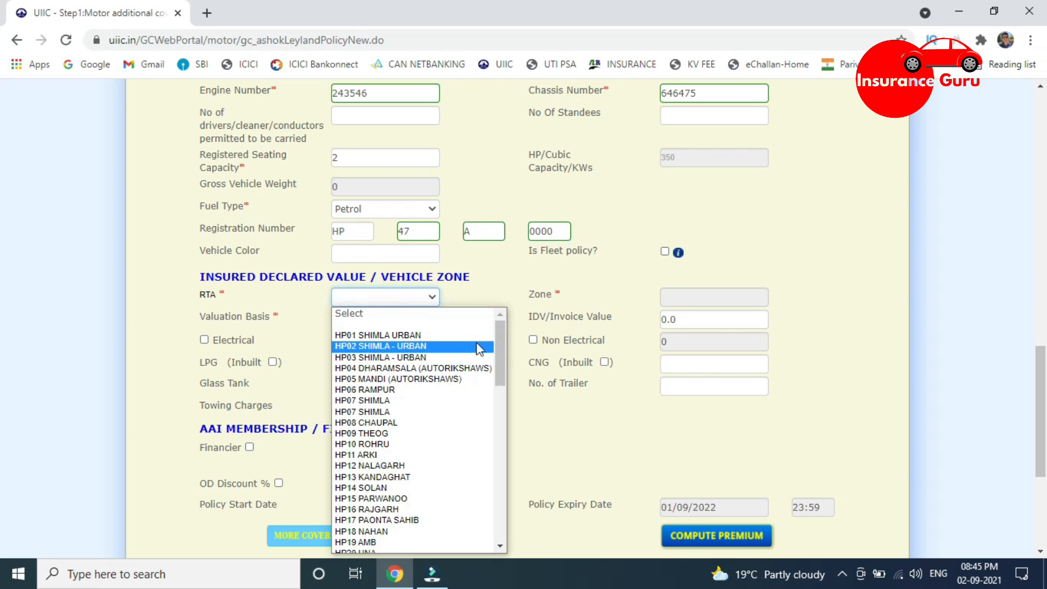
scroll(505, 390, "down", 4)
left_click_drag(505, 390, 505, 440)
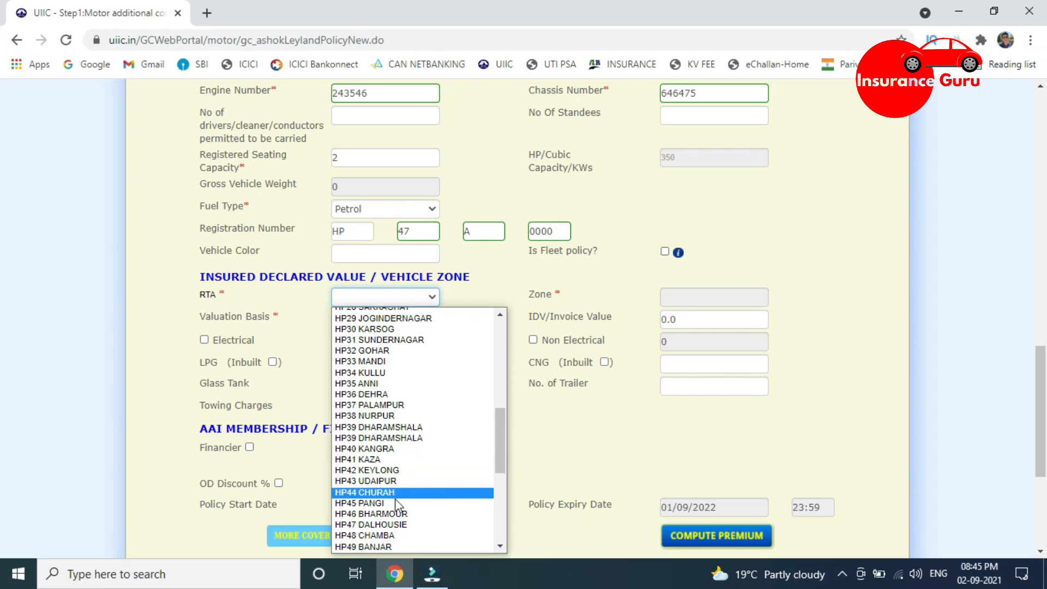
left_click(383, 526)
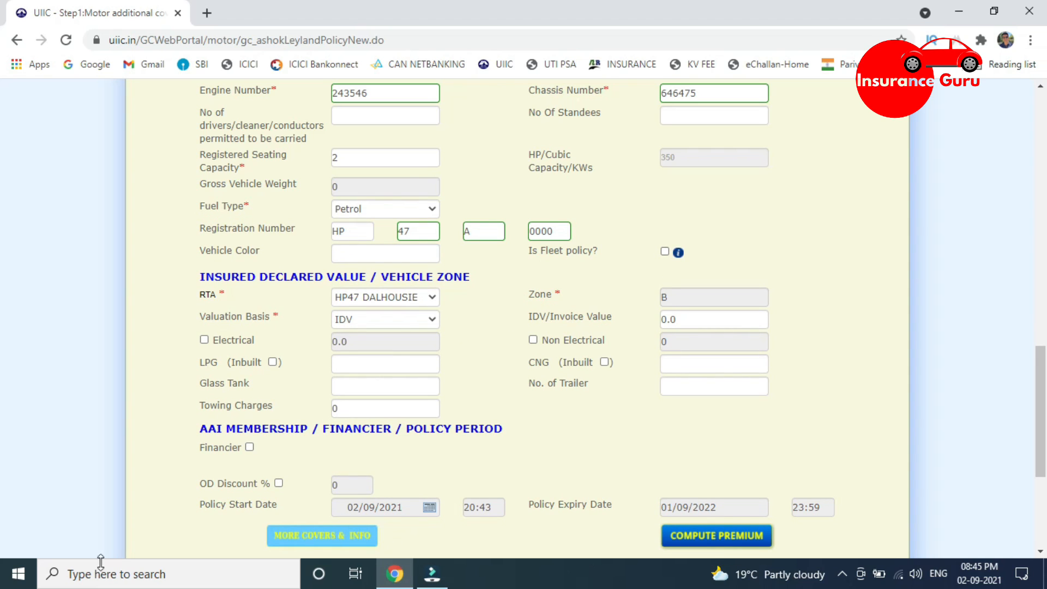
left_click(381, 319)
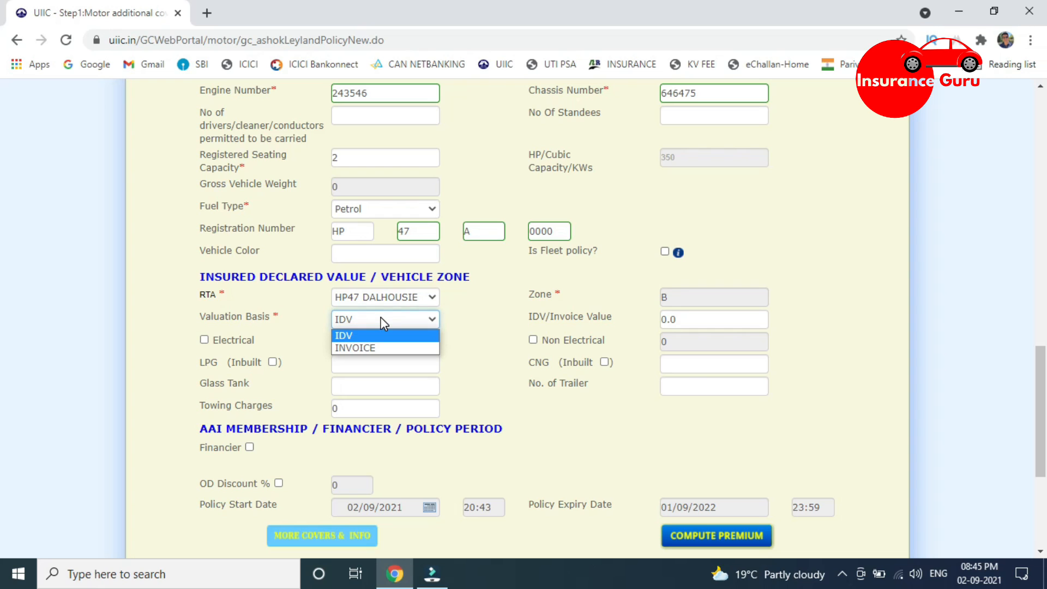
left_click(369, 348)
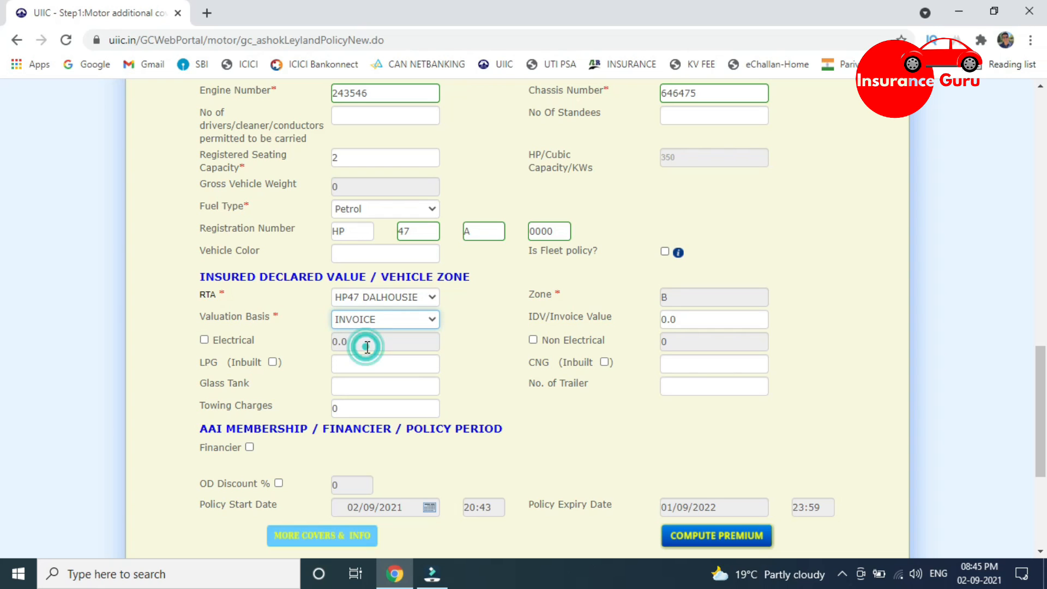
left_click(420, 326)
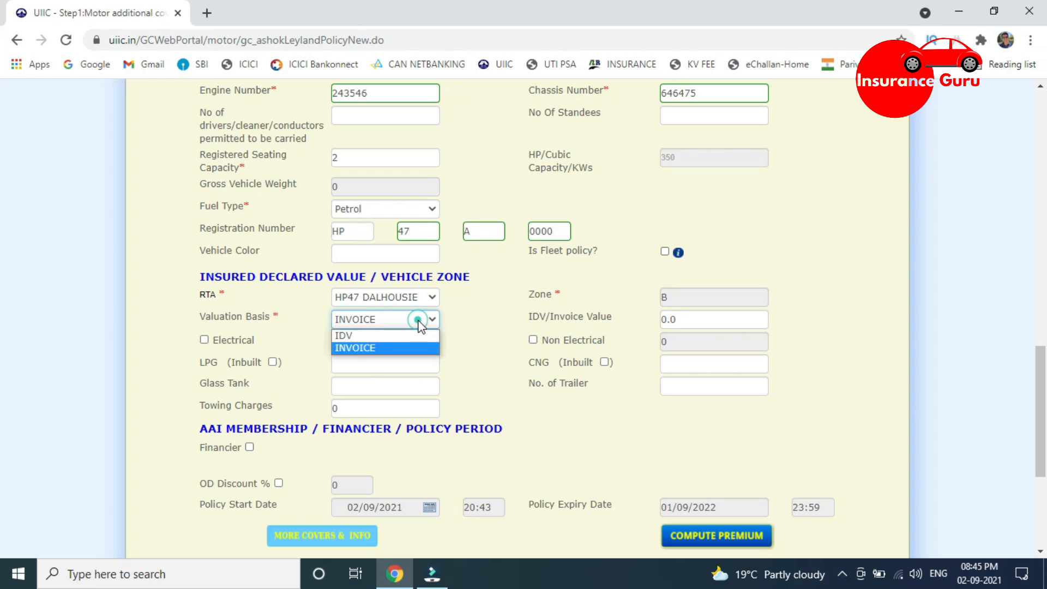
left_click(384, 339)
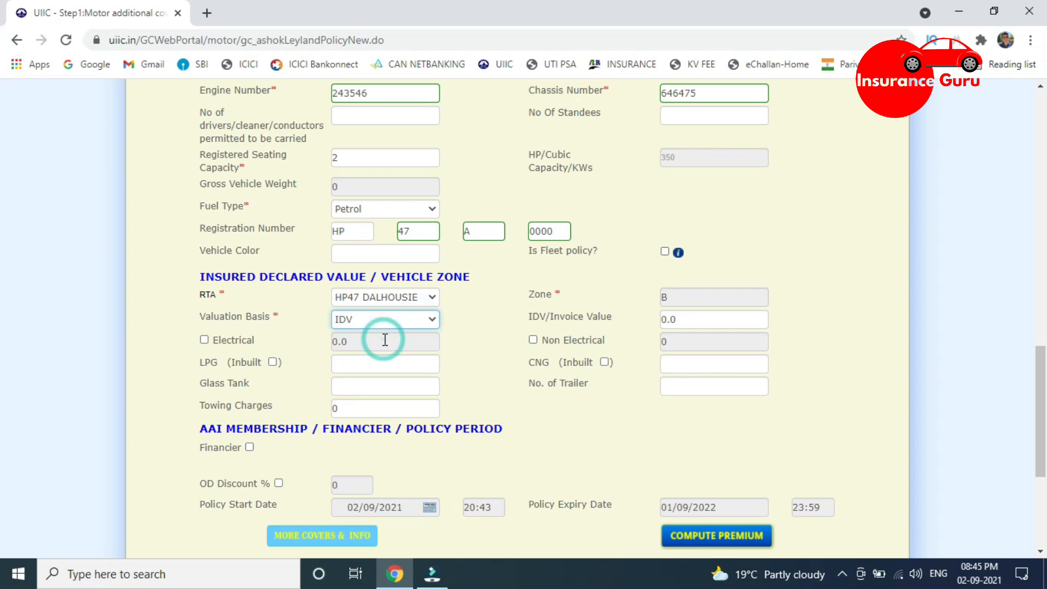
Step: Set the IDV/Invoice Value of the vehicle to 149000
left_click(725, 318)
key("BackSpace")
key("BackSpace")
key("BackSpace")
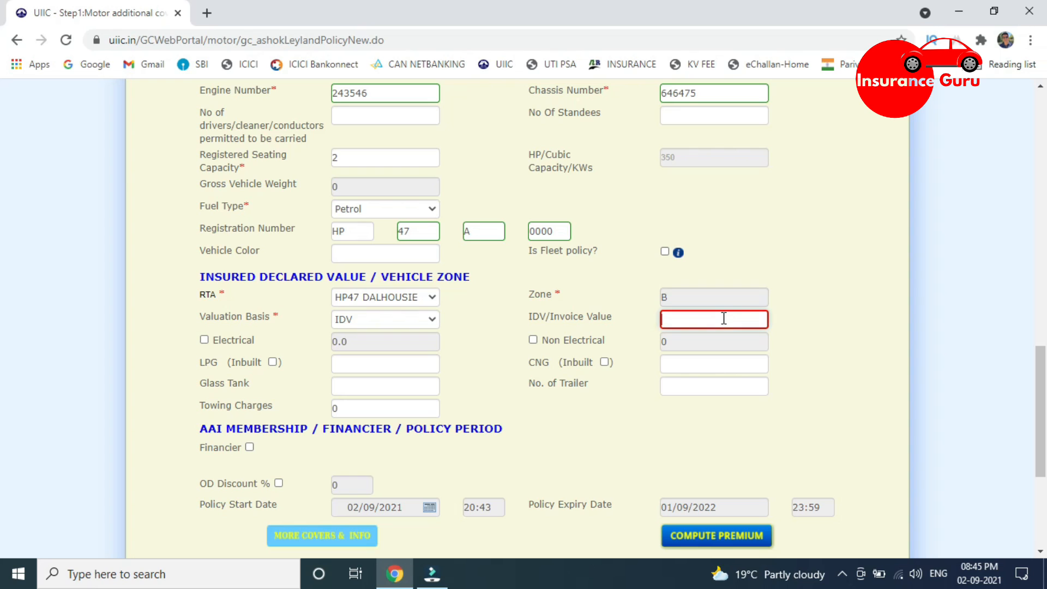
type("14900")
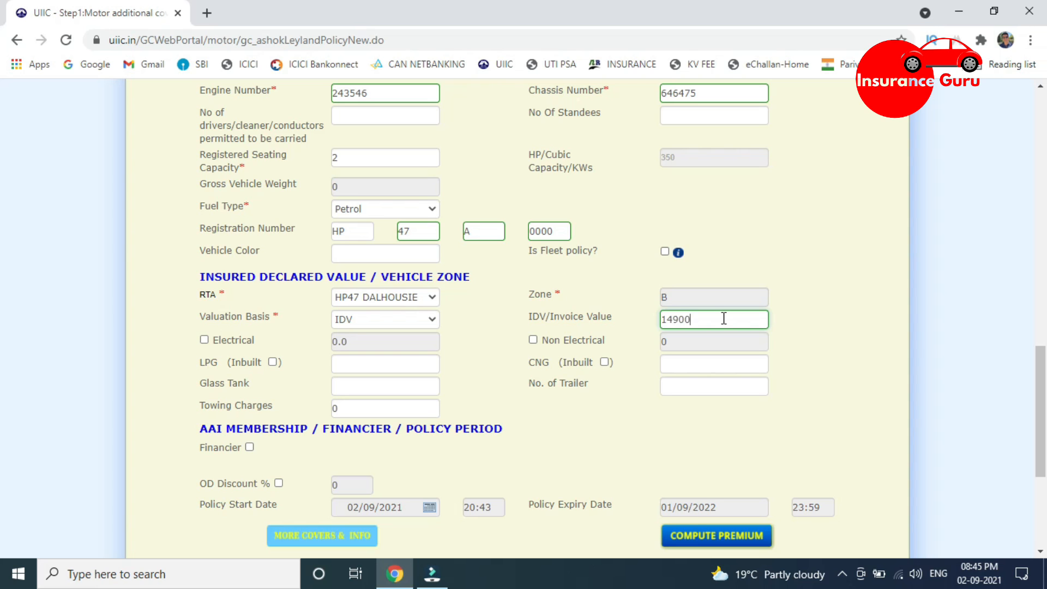
type("0")
scroll(3, 382, "down", 3)
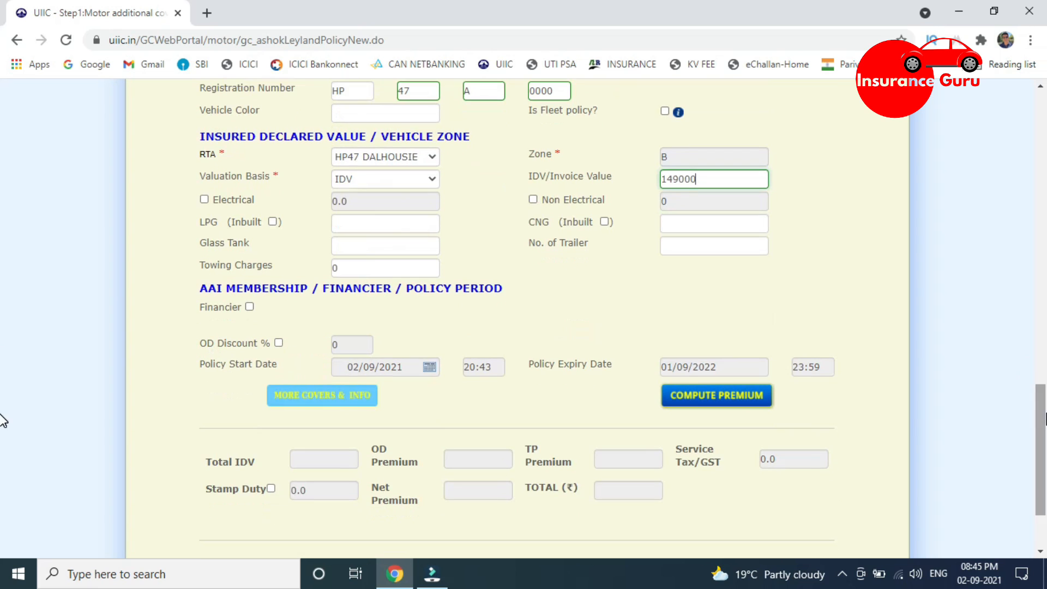
left_click(249, 307)
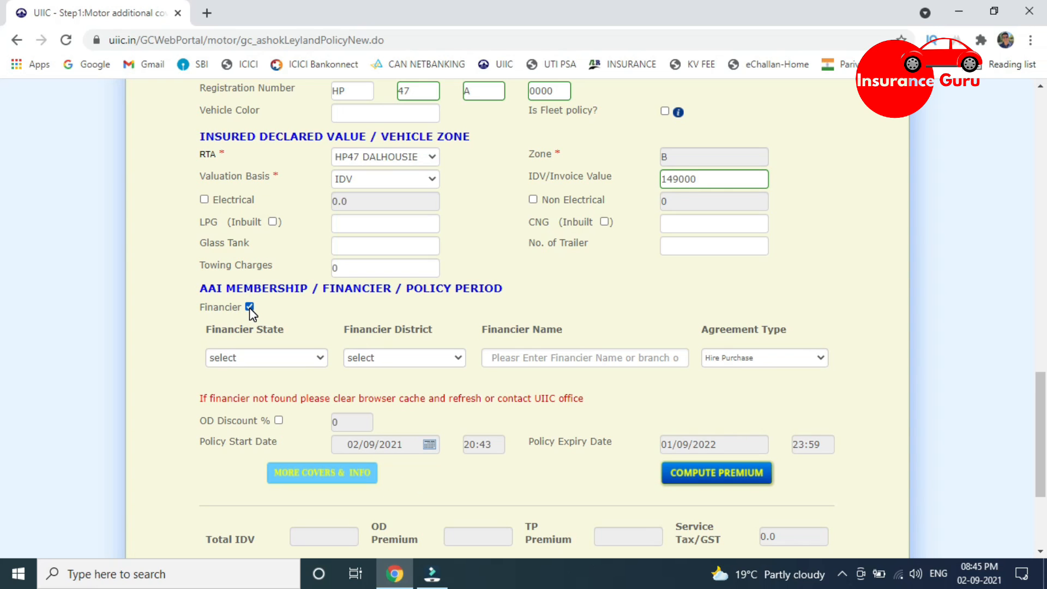
left_click(249, 307)
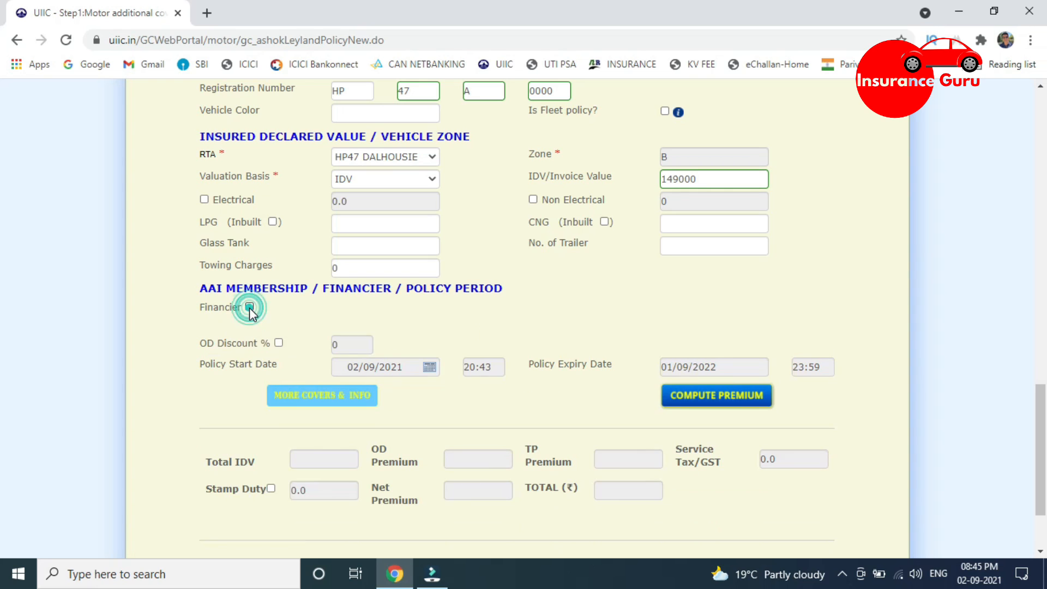
Step: Apply an OD discount of 30% and select 02/09/2021 as the policy start date
left_click(279, 343)
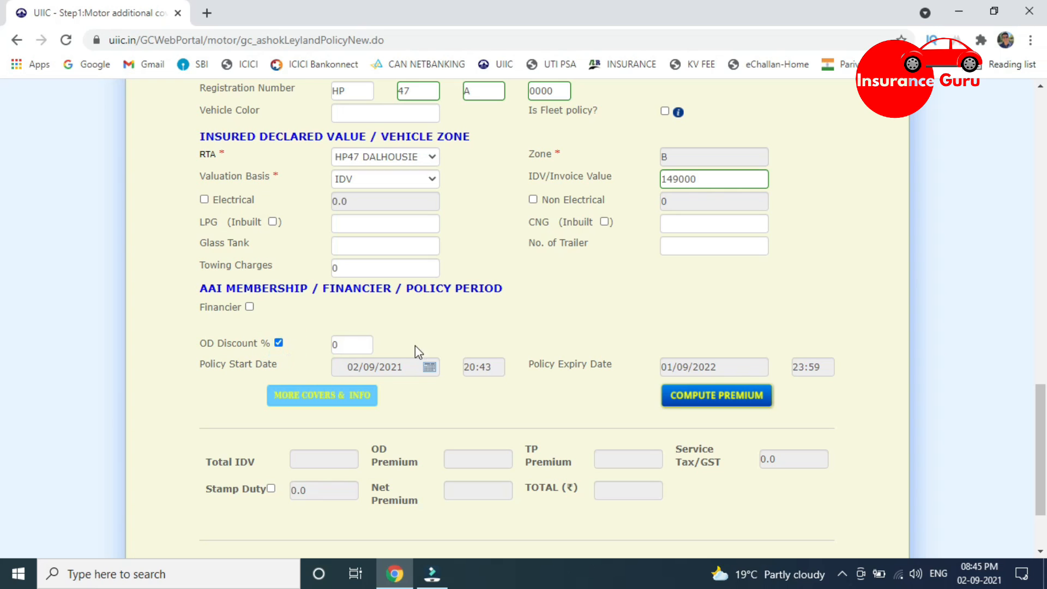
left_click(358, 341)
key("BackSpace")
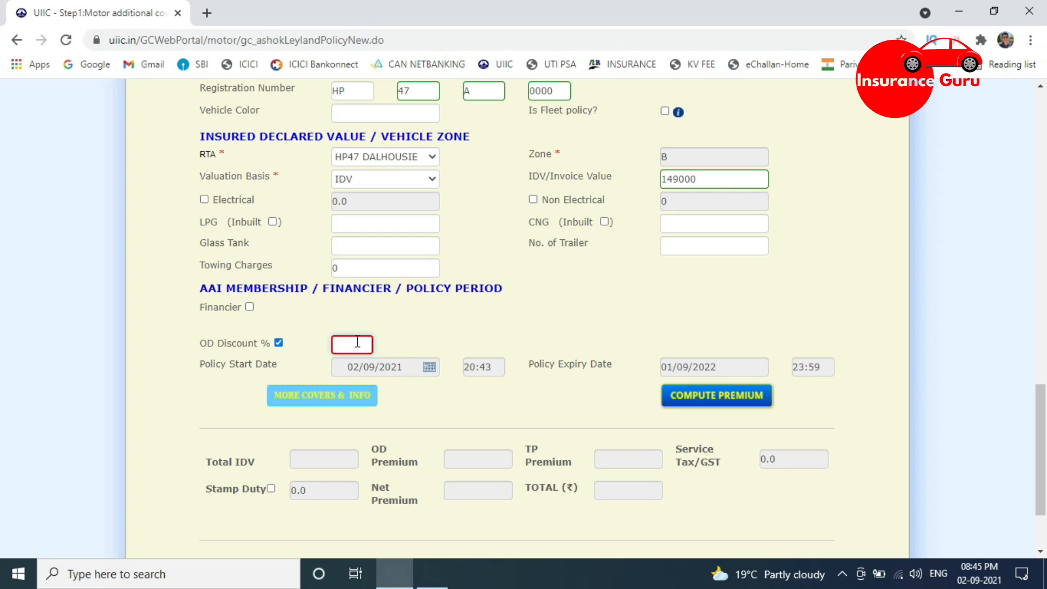
type("30")
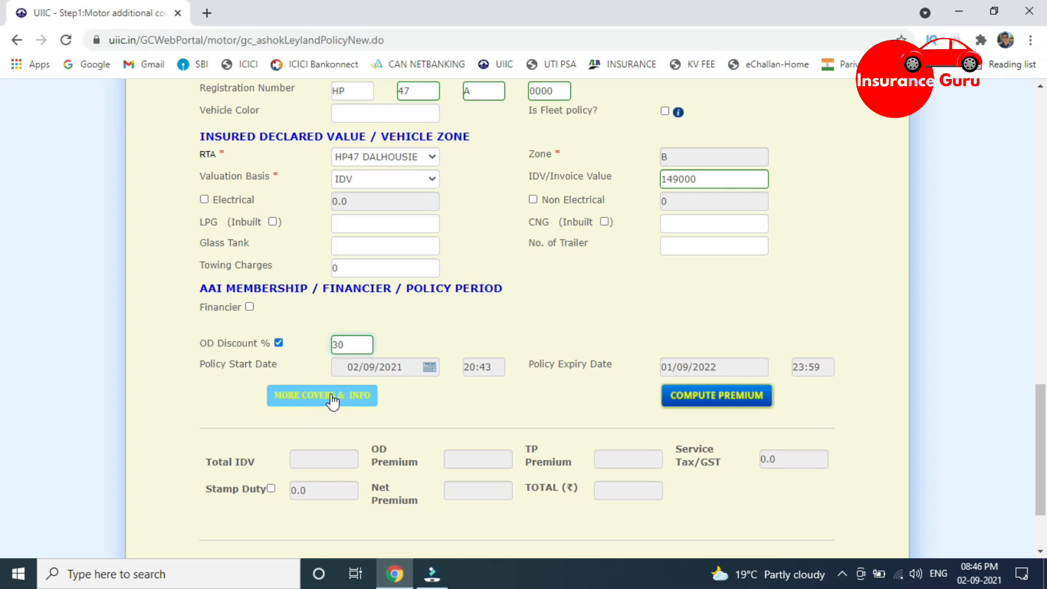
left_click(428, 367)
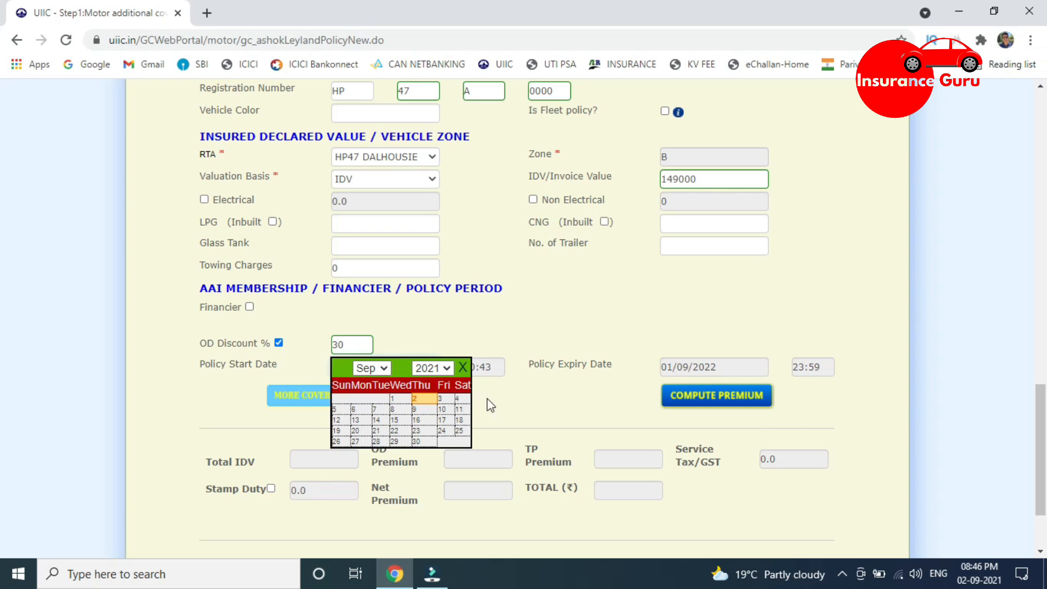
left_click(415, 402)
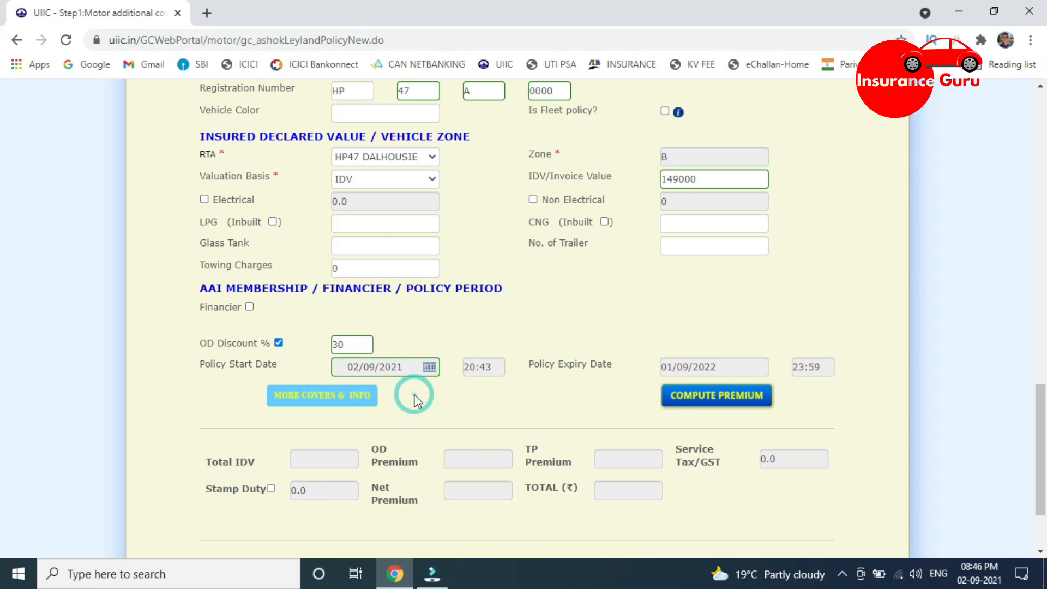
Step: Open the additional covers page and set the Legal Liability to Paid Driver/Cleaner (IMT28) to 1
left_click(309, 405)
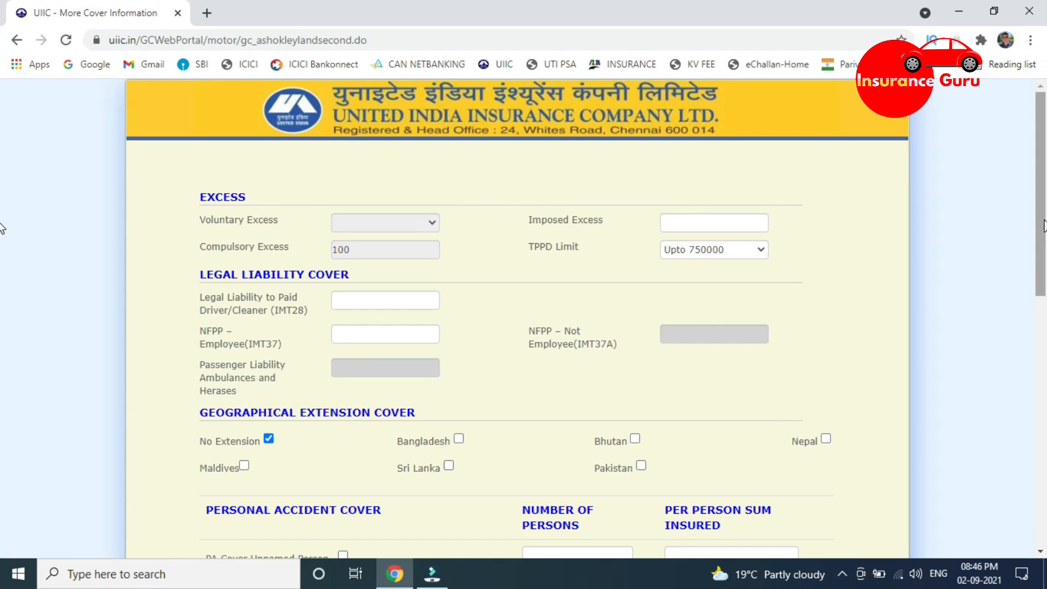
scroll(2, 229, "down", 2)
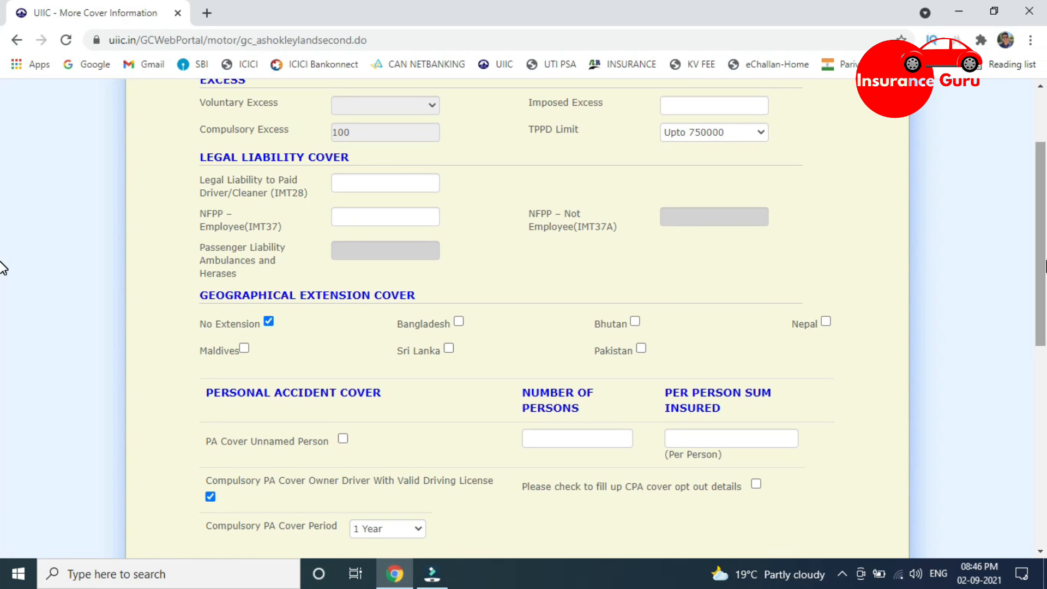
scroll(2, 268, "down", 1)
scroll(1, 240, "up", 2)
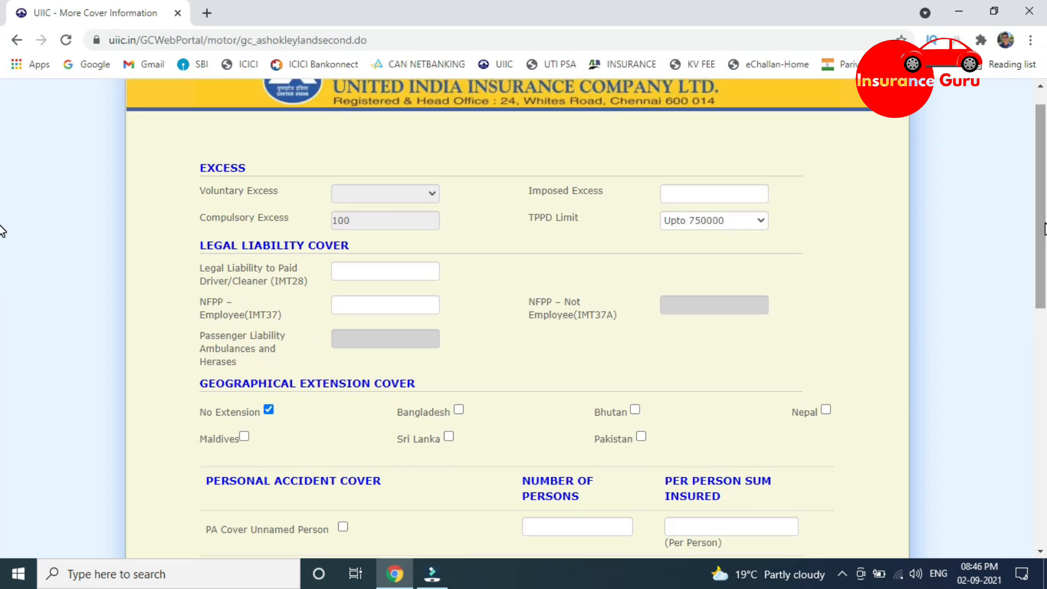
left_click(385, 263)
type("1")
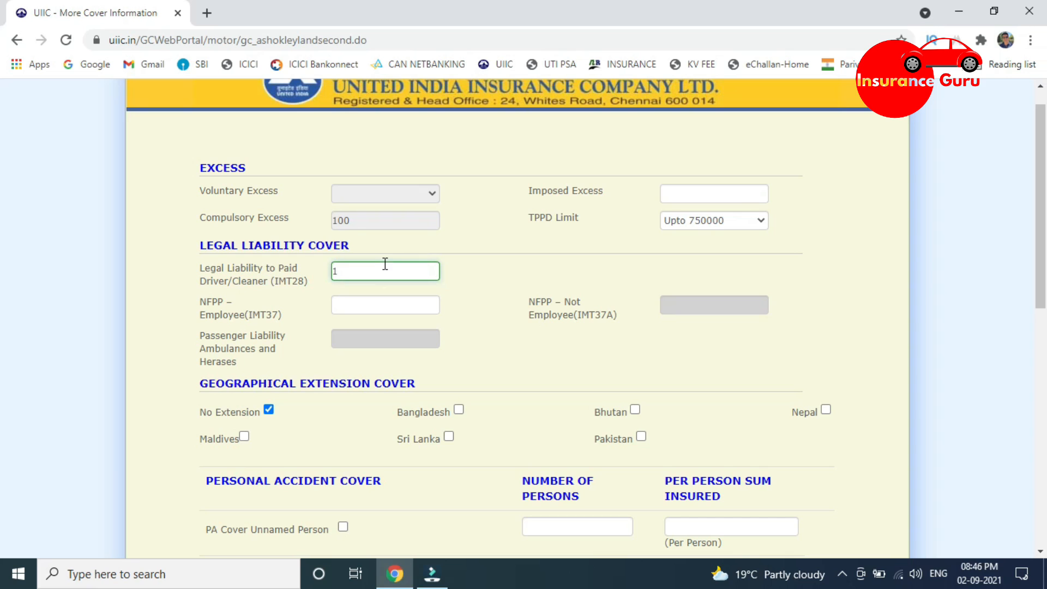
Step: Deselect the Compulsory PA Cover for the owner driver with valid driving license
scroll(2, 324, "down", 4)
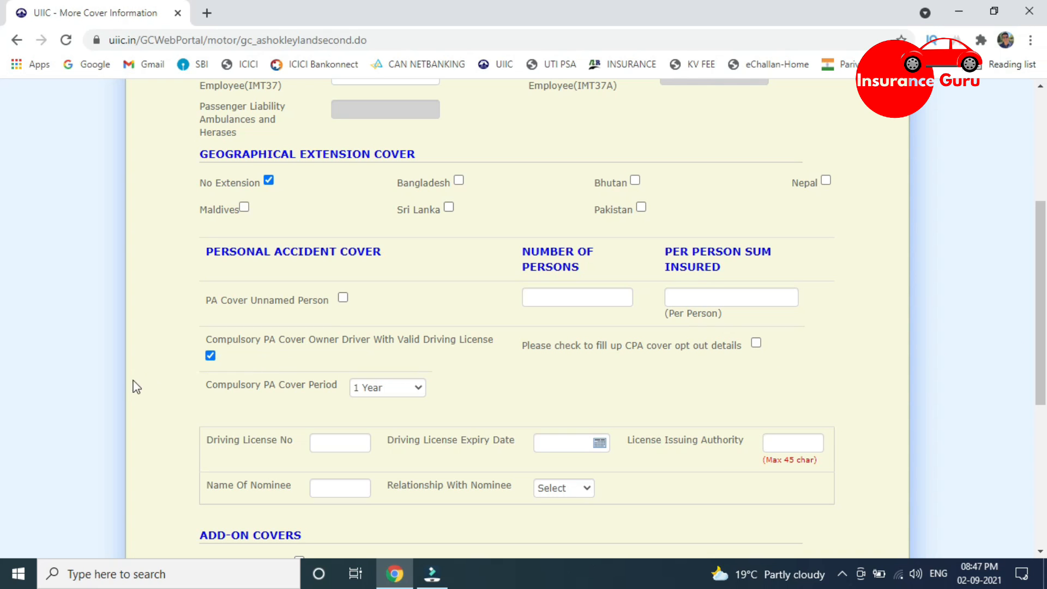
left_click(210, 357)
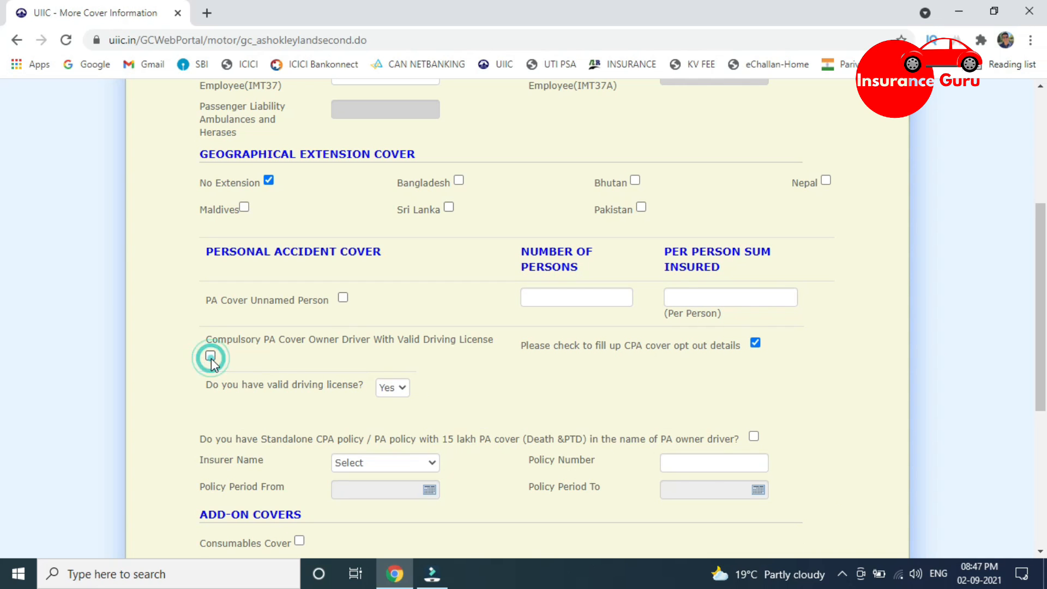
Step: Answer No to having a valid driving license and return from the additional covers to the main proposal form
left_click(394, 388)
left_click(389, 407)
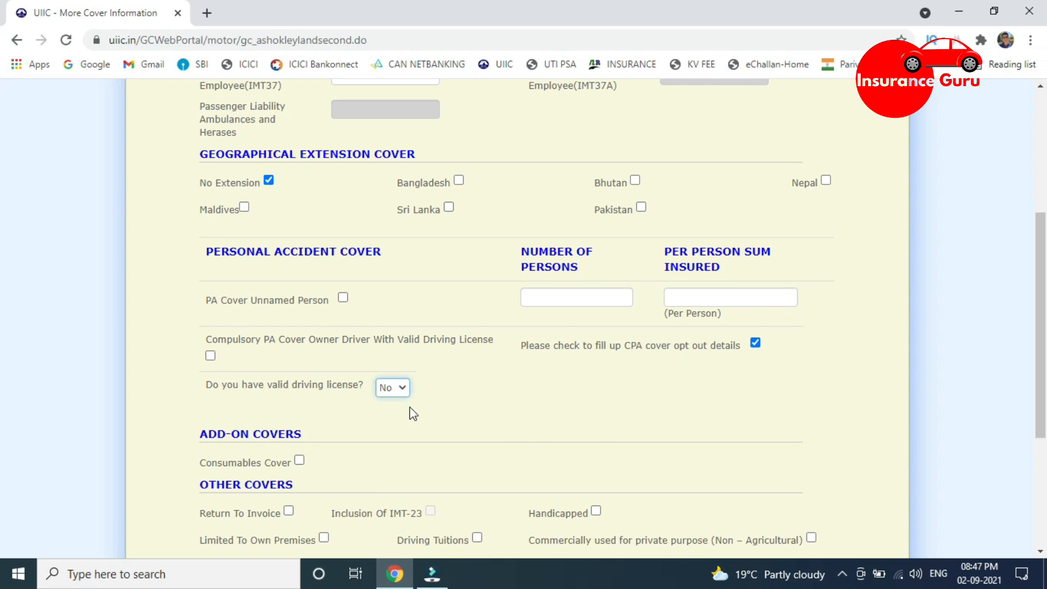
scroll(3, 329, "down", 3)
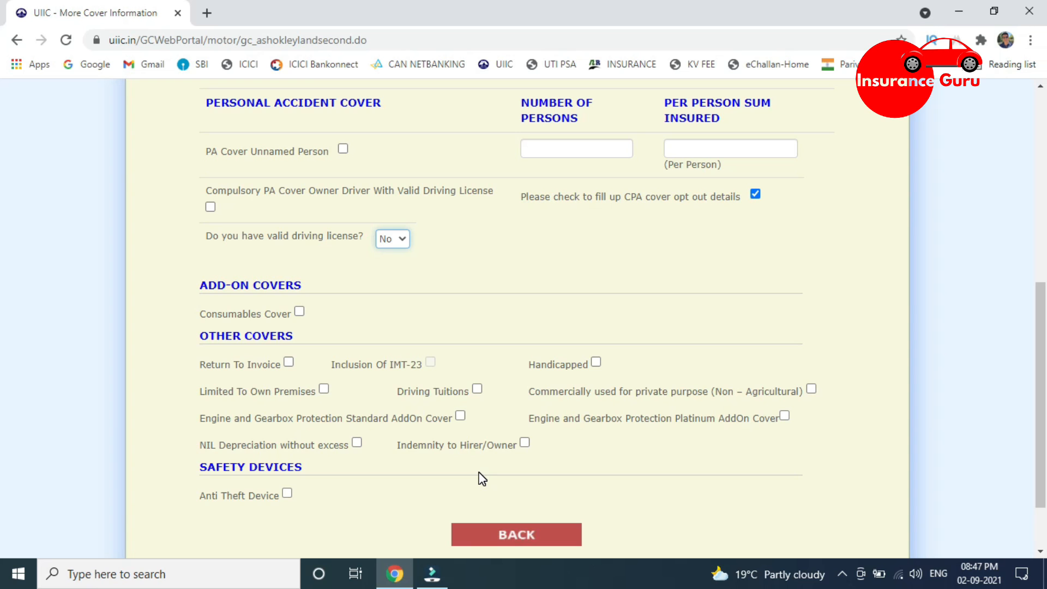
left_click(511, 534)
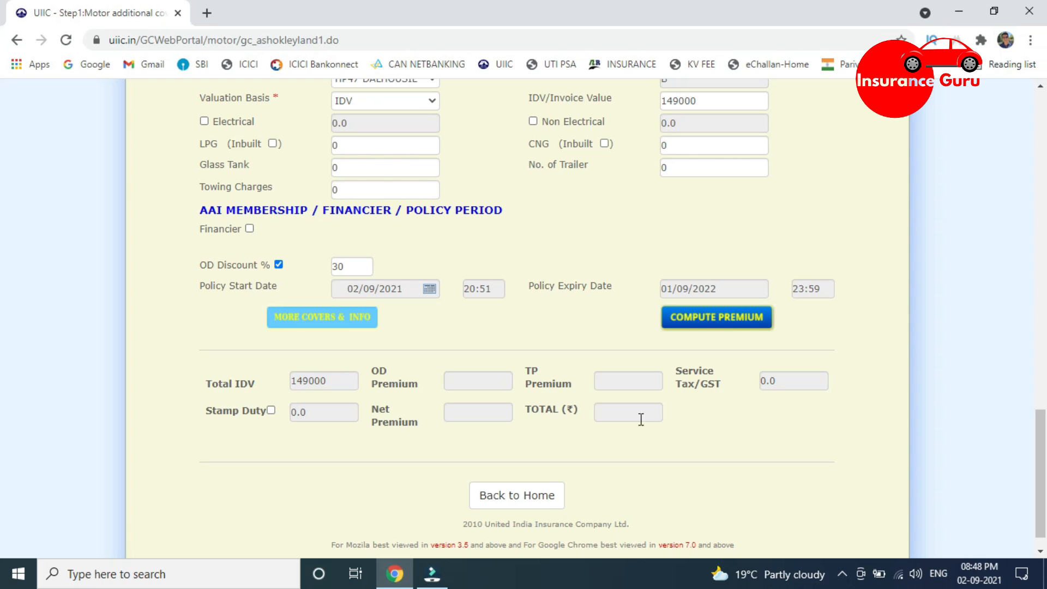
Step: Try to compute the policy premium, agreeing to proceed without a GSTIN/UIN, and check the premium total
left_click(707, 322)
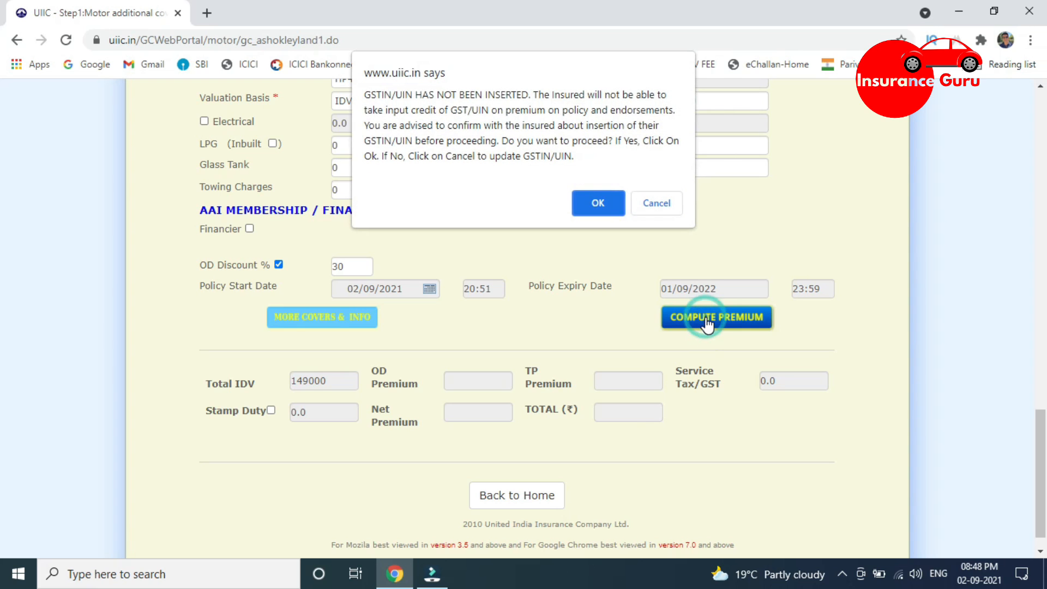
left_click(590, 207)
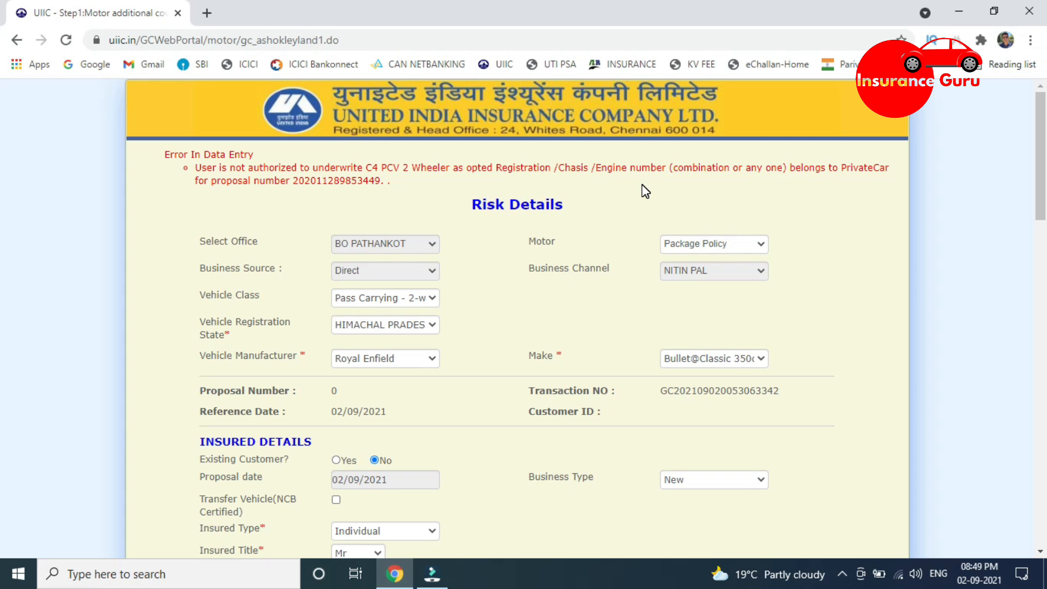
left_click_drag(1039, 143, 1028, 437)
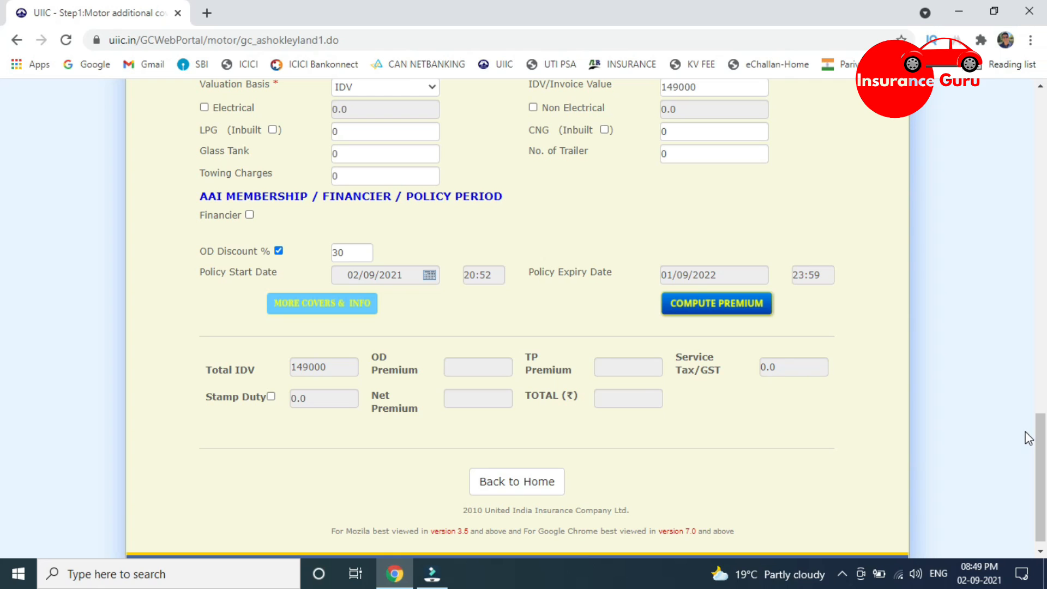
left_click(604, 399)
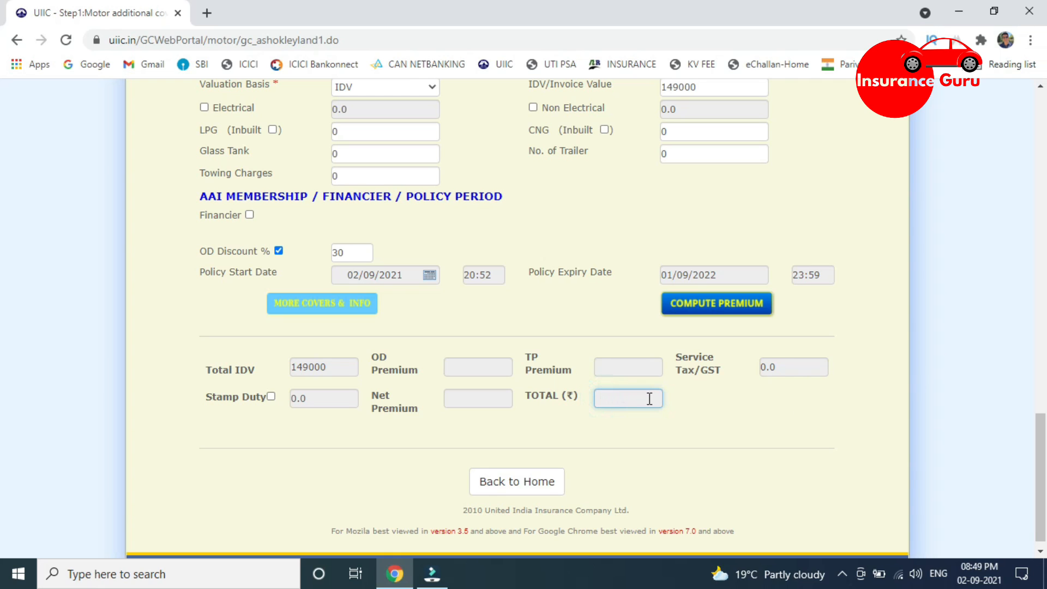